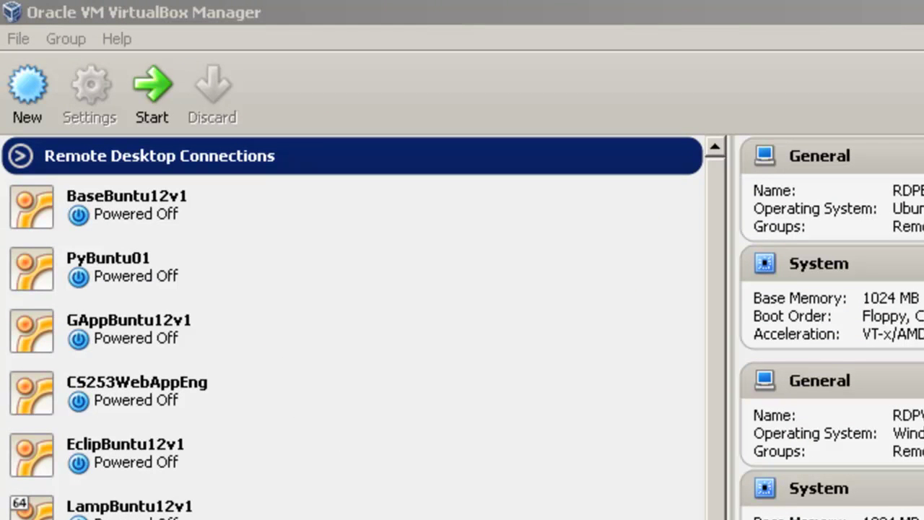
- Set RDPBuntu01's Adapter 1 to Bridged Adapter on the Marvell Yukon 88E8056 Gigabit Ethernet controller
mouse_move(258, 159)
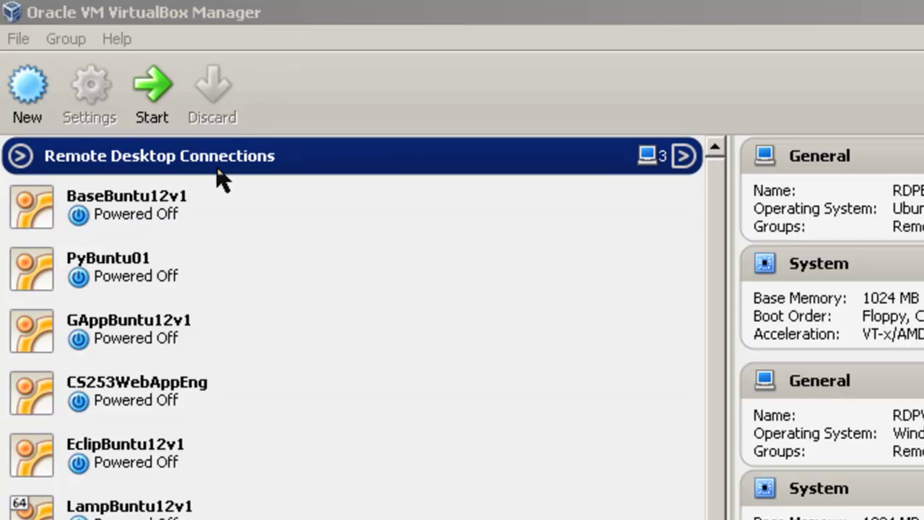
left_click(683, 155)
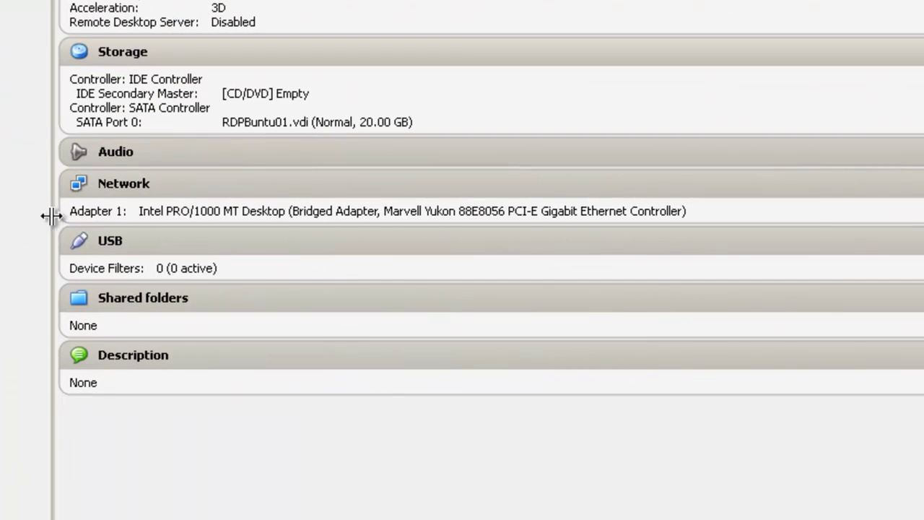
left_click(126, 185)
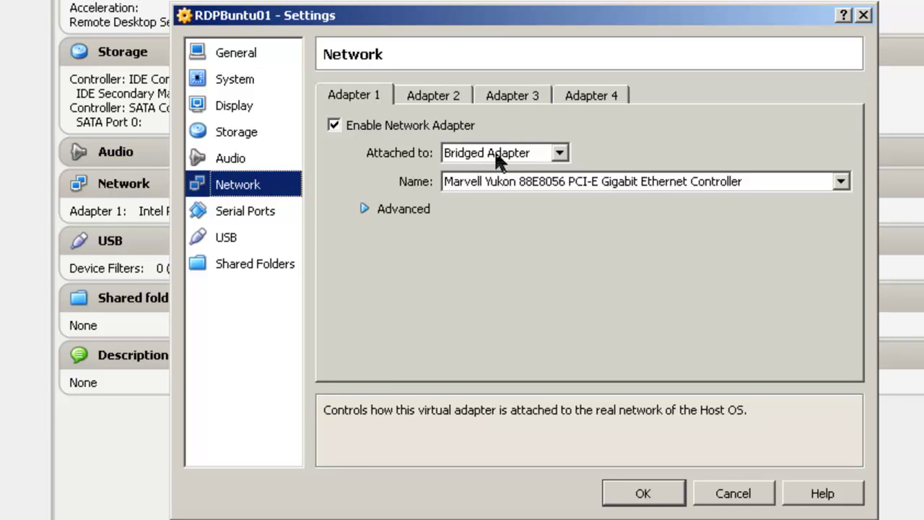
left_click(564, 156)
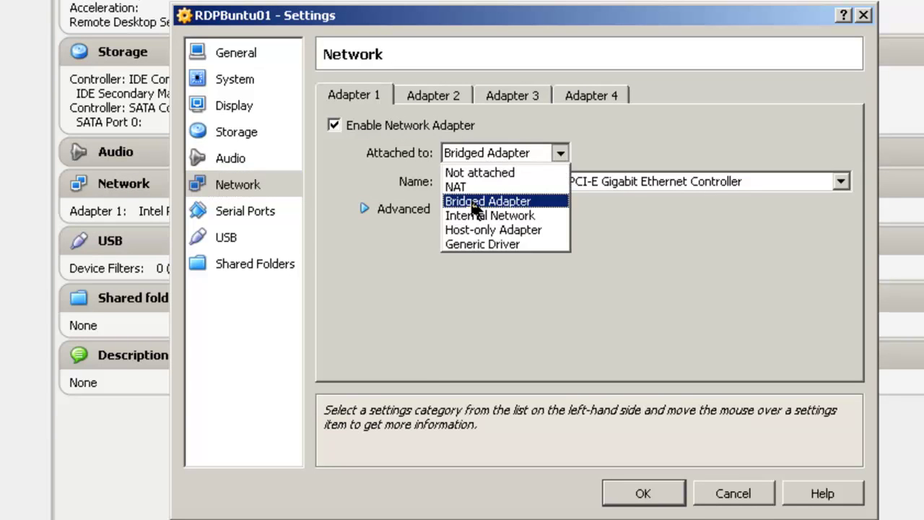
left_click(473, 200)
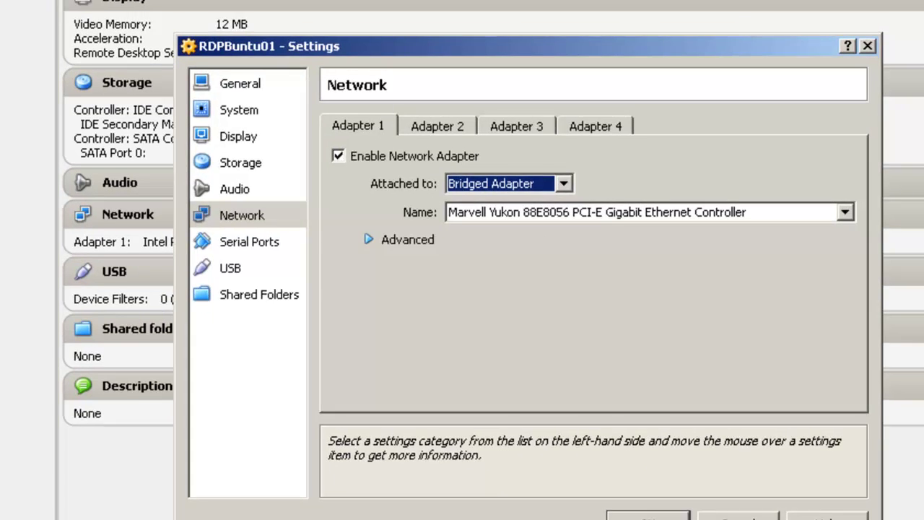
- Confirm RDPBuntu01's bridged network settings with OK, closing its Settings dialog
left_click(648, 516)
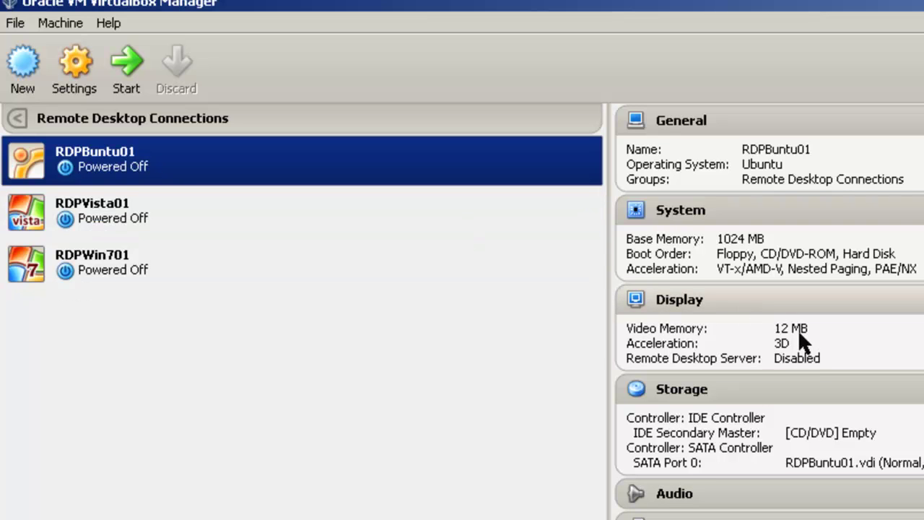
- Check RDPVista01's video memory, then change RDPBuntu01's Display video memory from 12 to 27 MB
left_click(100, 220)
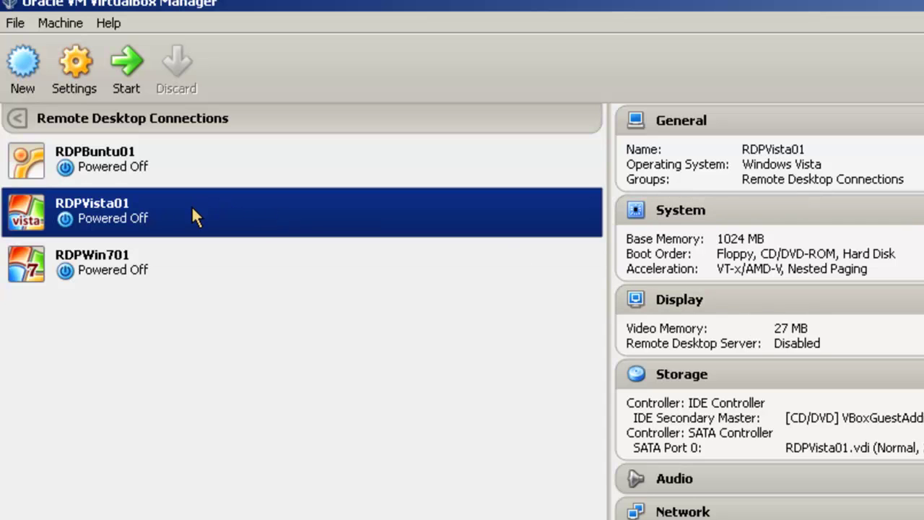
left_click(85, 152)
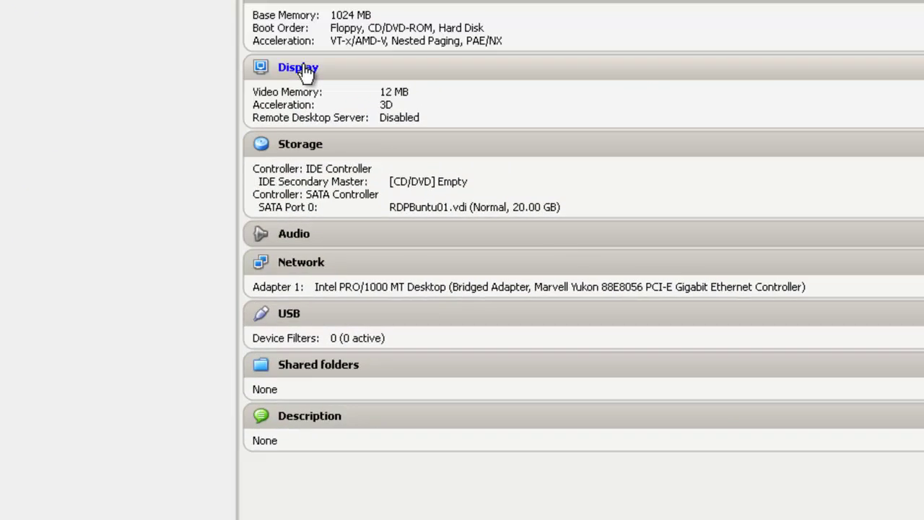
left_click(683, 303)
left_click(782, 139)
key("BackSpace")
key("BackSpace")
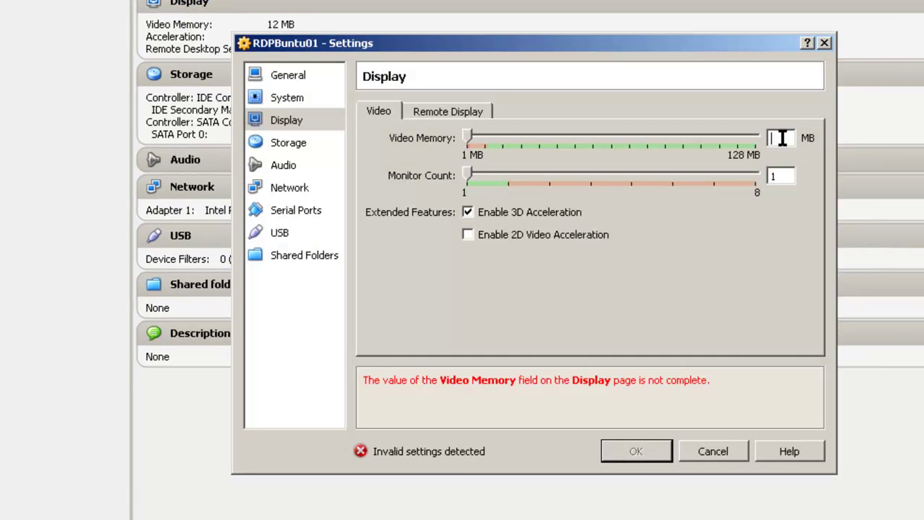
type("27")
key("Return")
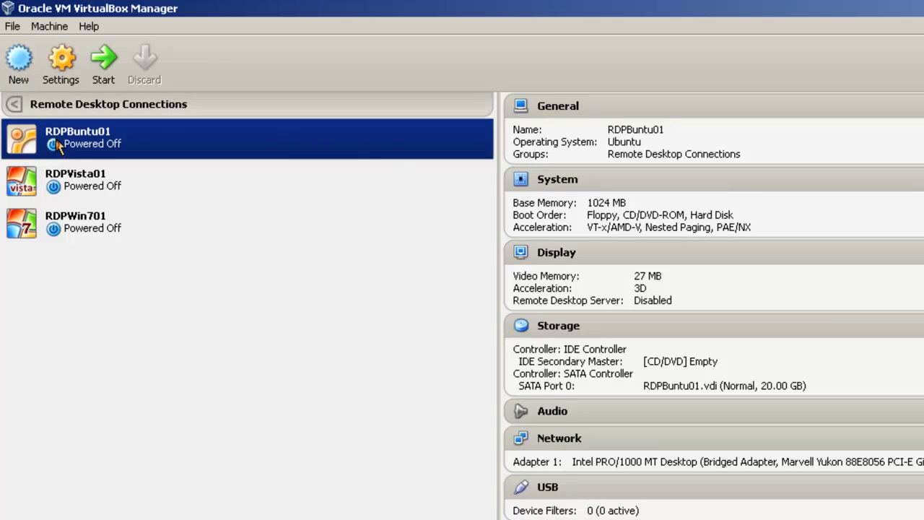
- Select RDPWin701 together with RDPBuntu01, leaving RDPVista01 out of the selection
left_click(63, 238, "ctrl")
left_click(62, 237, "ctrl")
left_click(65, 180, "ctrl")
left_click(65, 226, "ctrl")
left_click(62, 183, "ctrl")
left_click(62, 182, "ctrl")
left_click(82, 220, "ctrl")
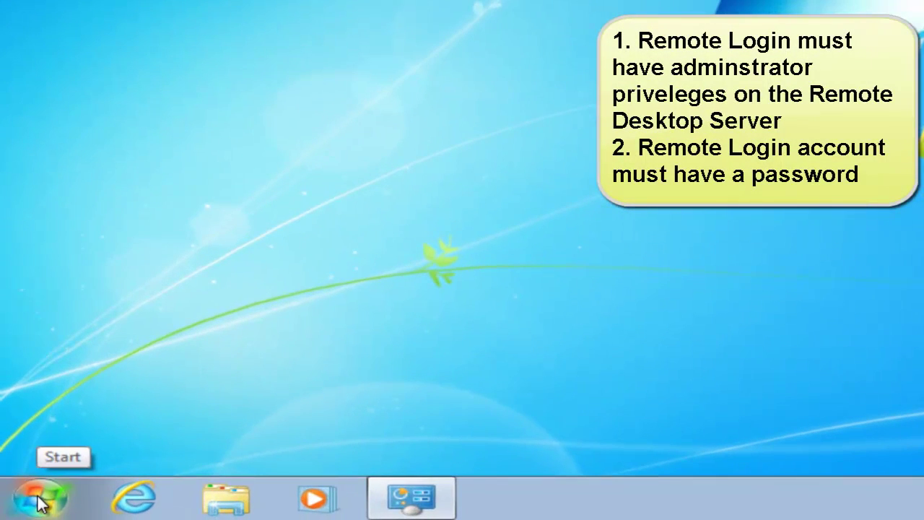
- In Computer Properties > Remote settings, allow connections from computers running any Remote Desktop version
left_click(19, 510)
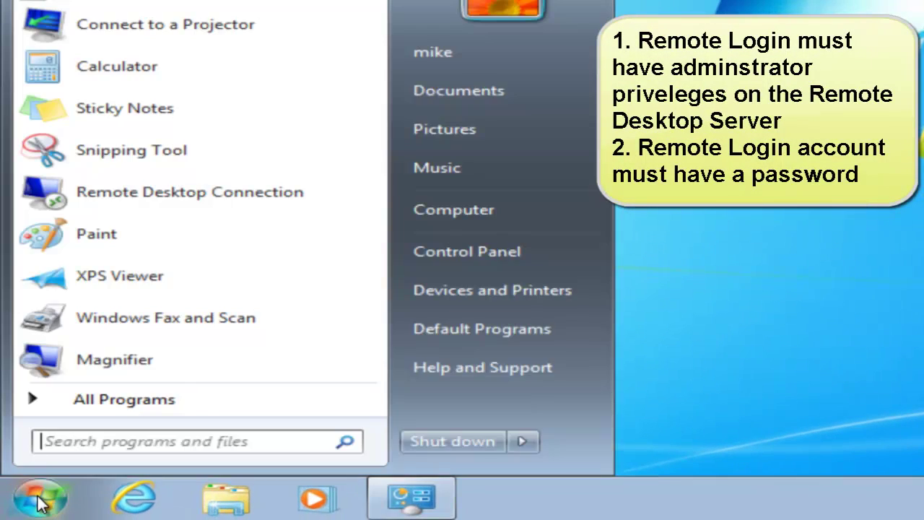
right_click(451, 208)
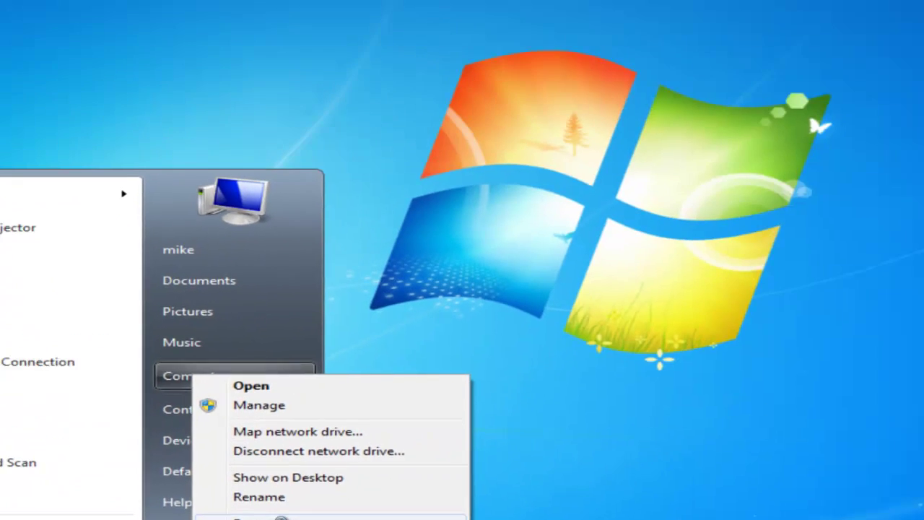
left_click(280, 519)
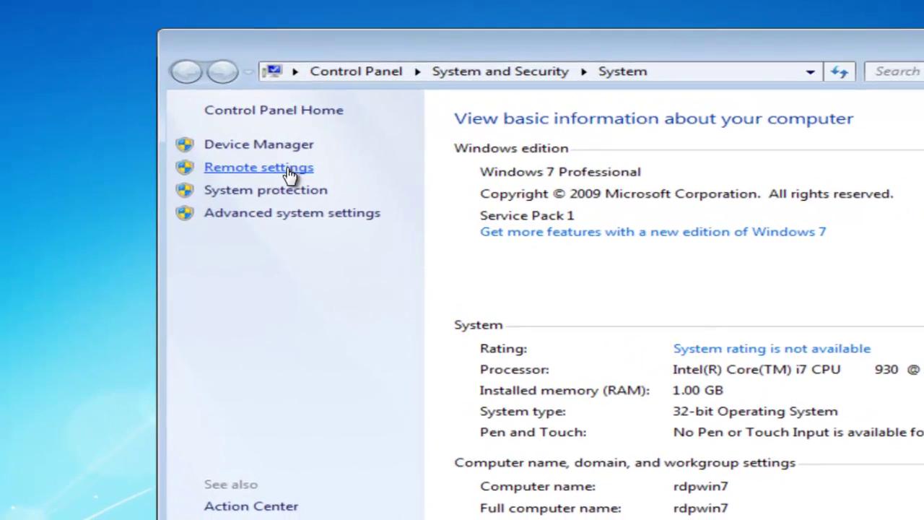
left_click(162, 148)
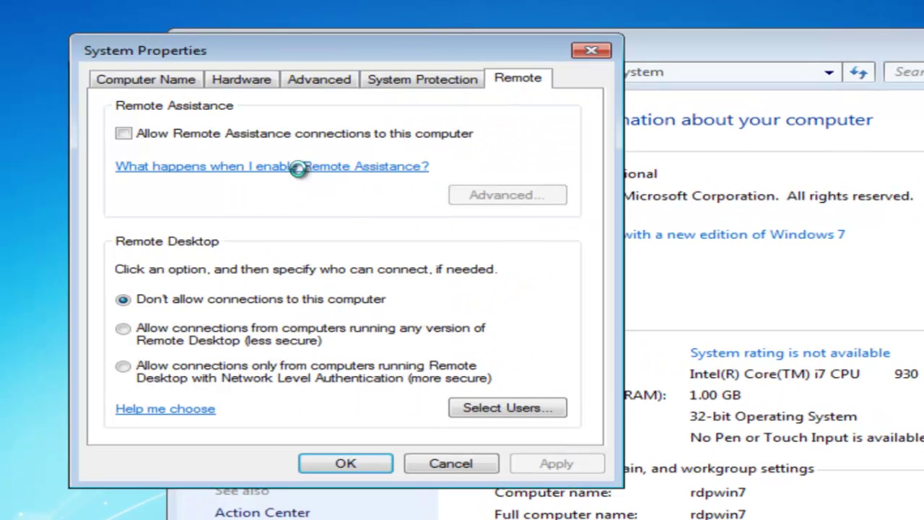
left_click(124, 330)
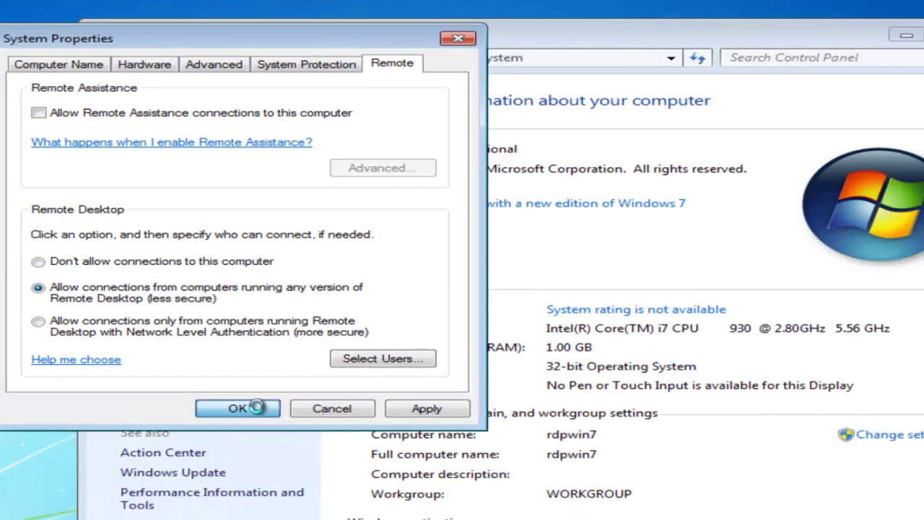
left_click(368, 466)
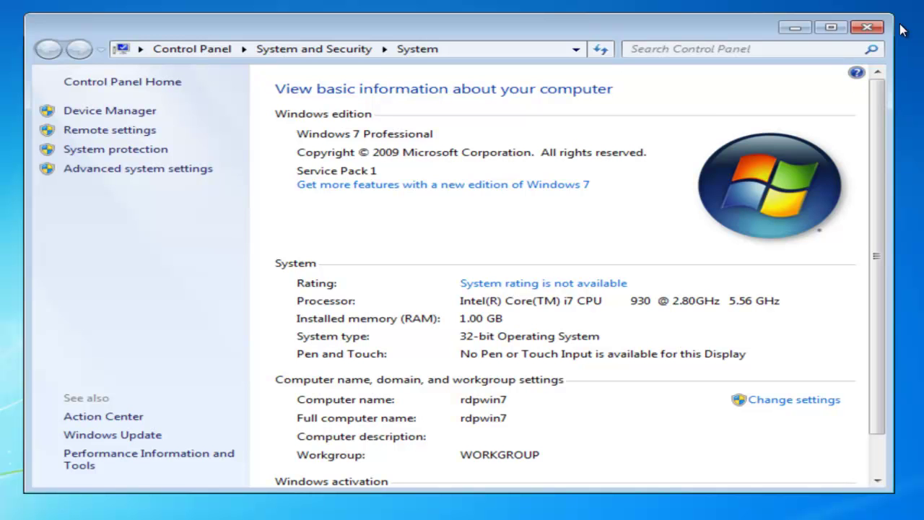
- Close the System window, restart Windows 7, and sign back in with the account password
left_click(868, 27)
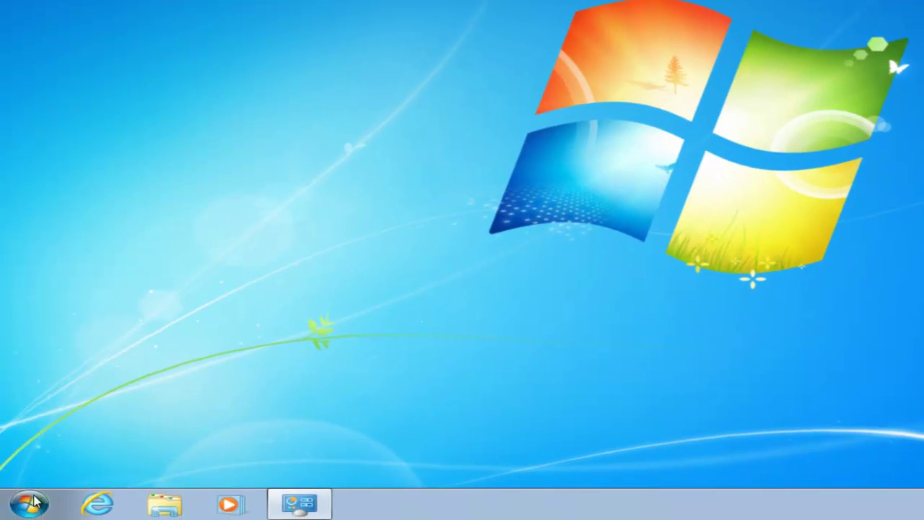
left_click(32, 505)
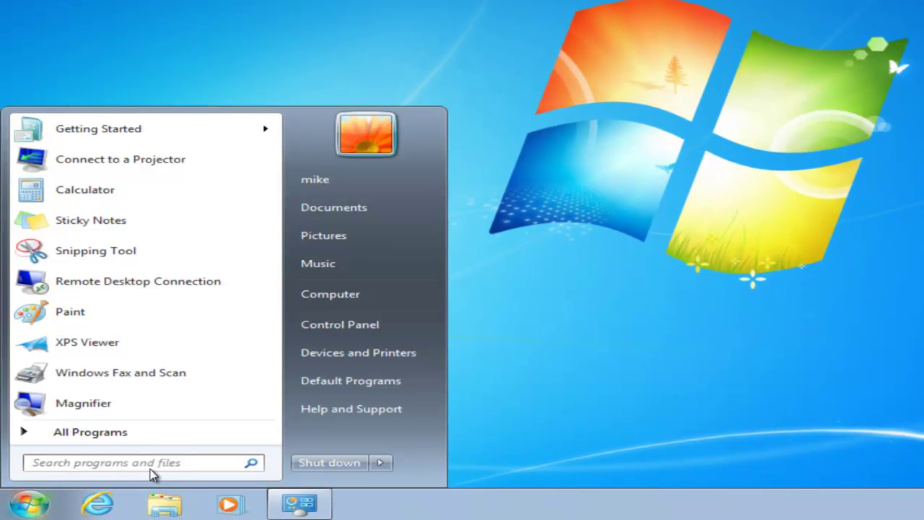
left_click(381, 463)
left_click(440, 443)
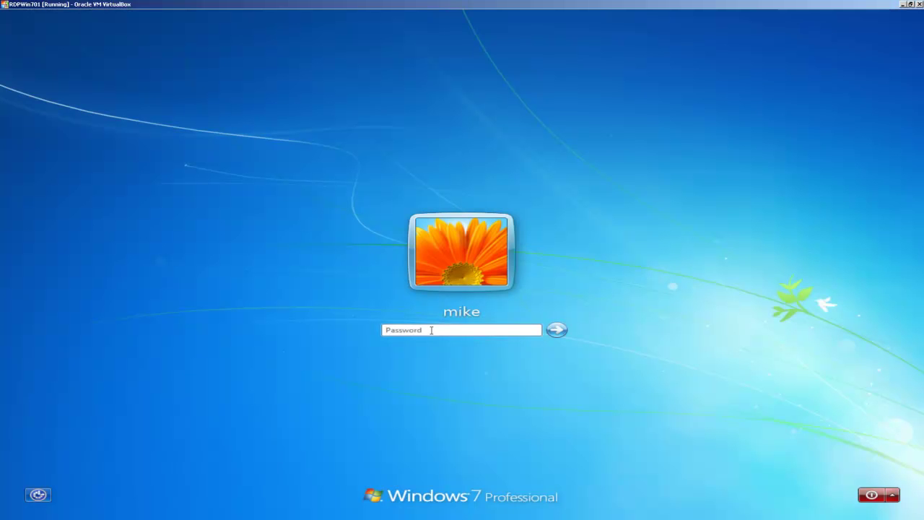
type("••")
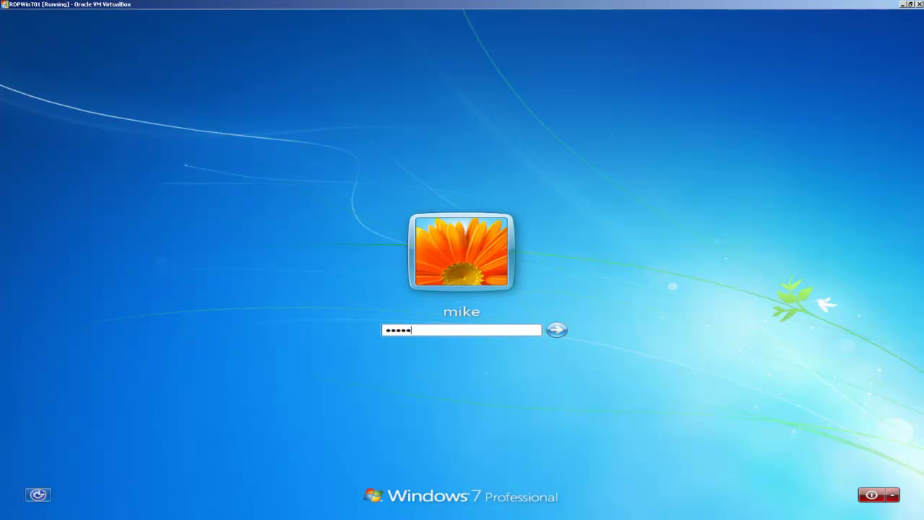
type("•••••")
key("Return")
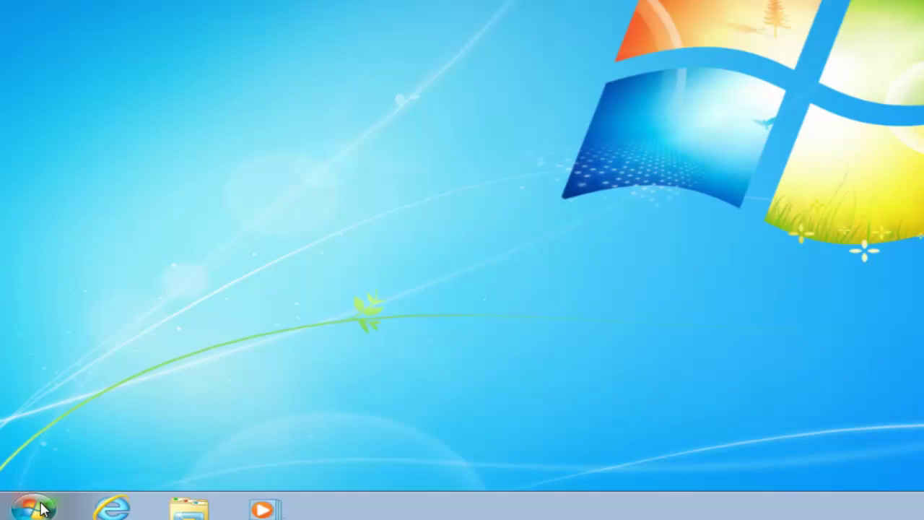
- Open Command Prompt from Accessories and run ipconfig, showing IPv4 address 192.168.1.54
left_click(27, 508)
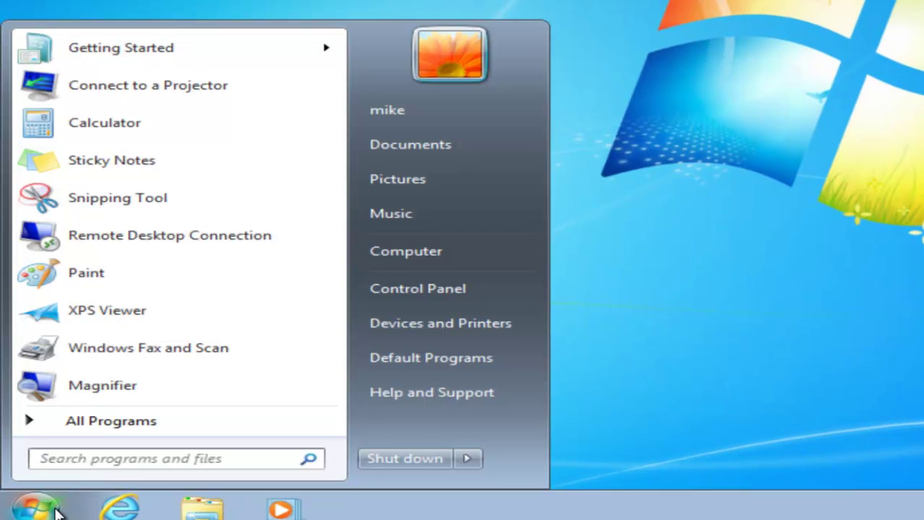
left_click(109, 431)
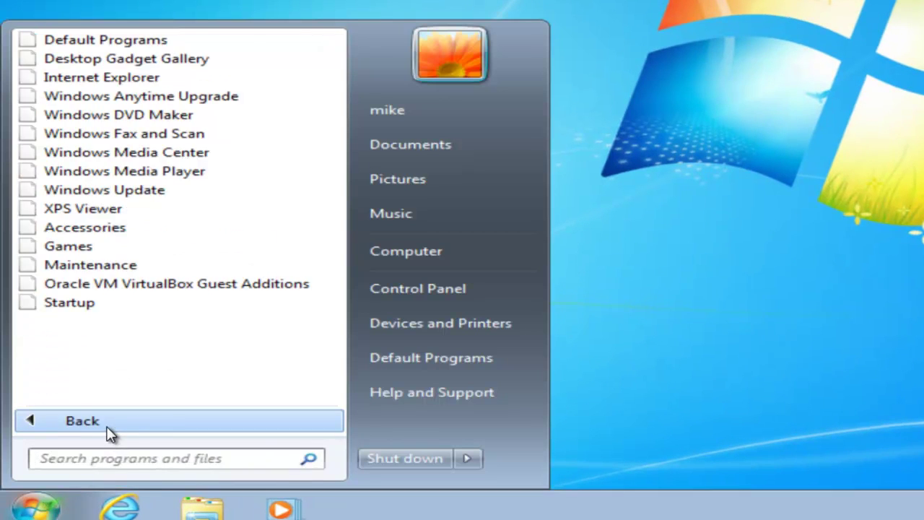
left_click(75, 228)
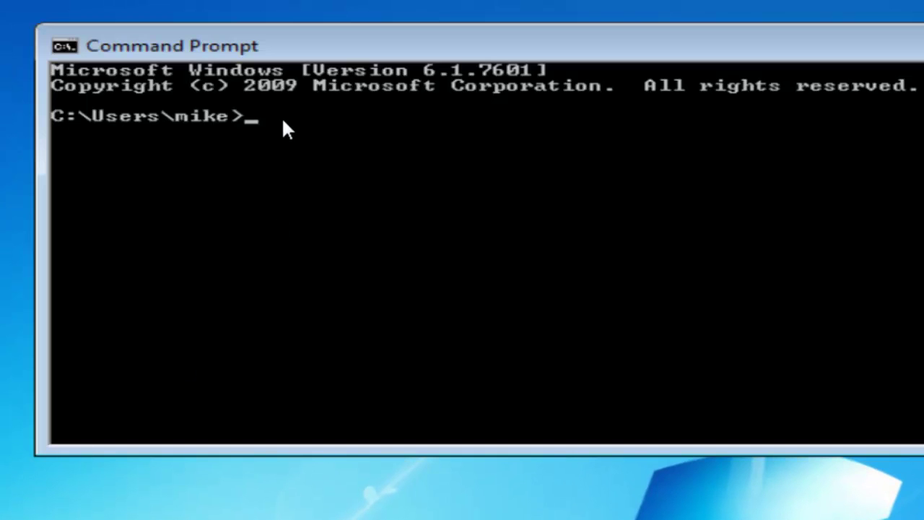
type("ipconfig")
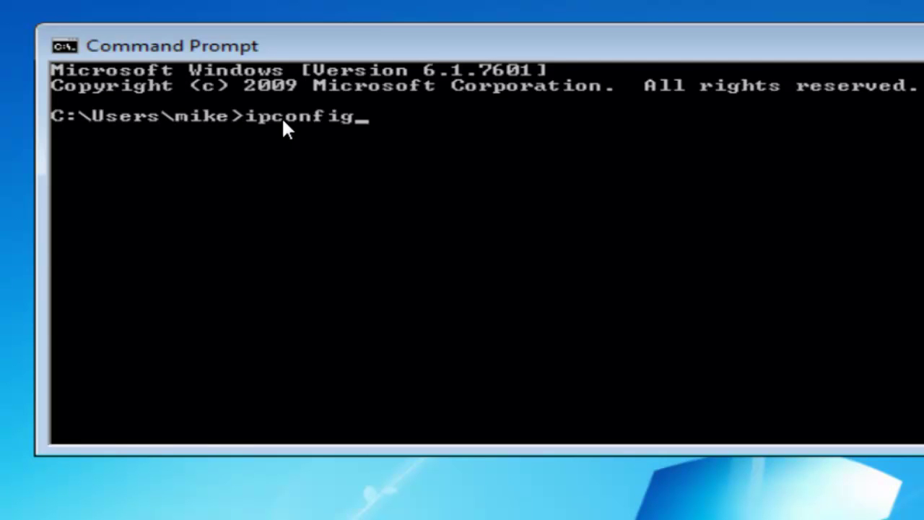
key("Return")
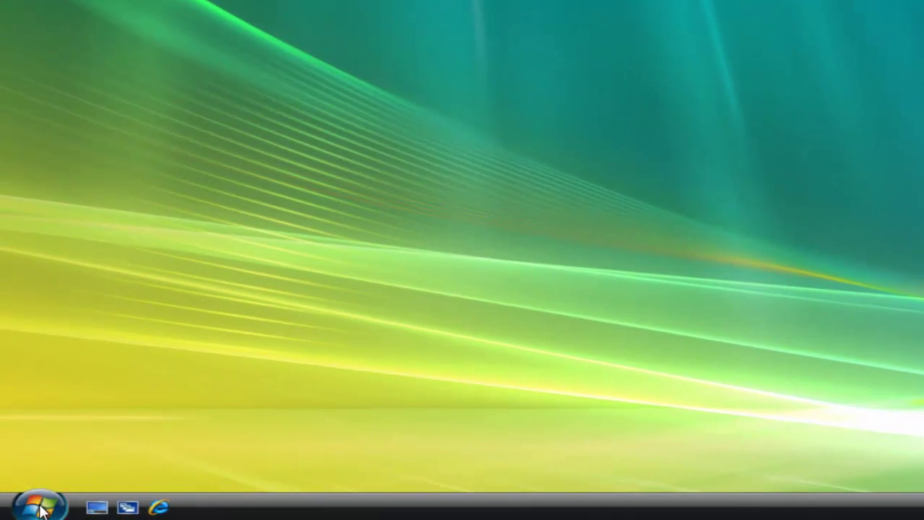
- Open Vista's System Properties, approve the UAC prompt, and allow Remote Desktop from any version
left_click(22, 511)
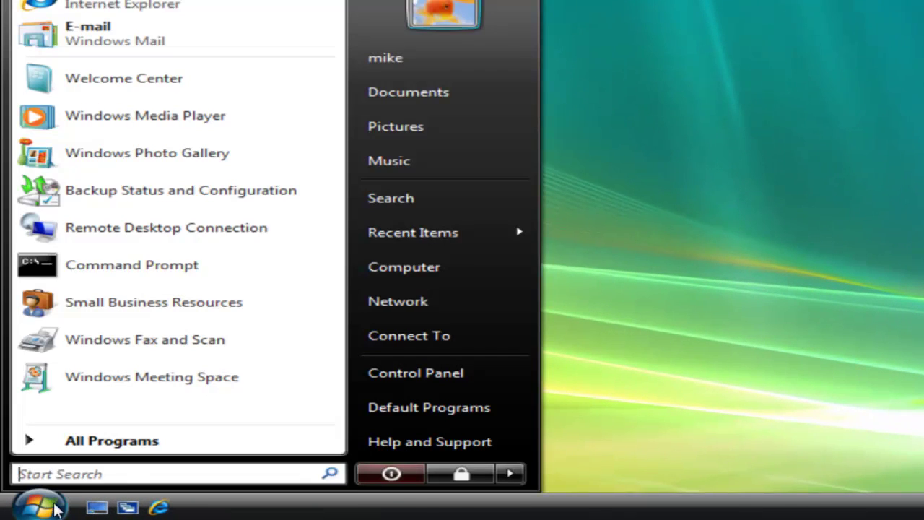
right_click(404, 267)
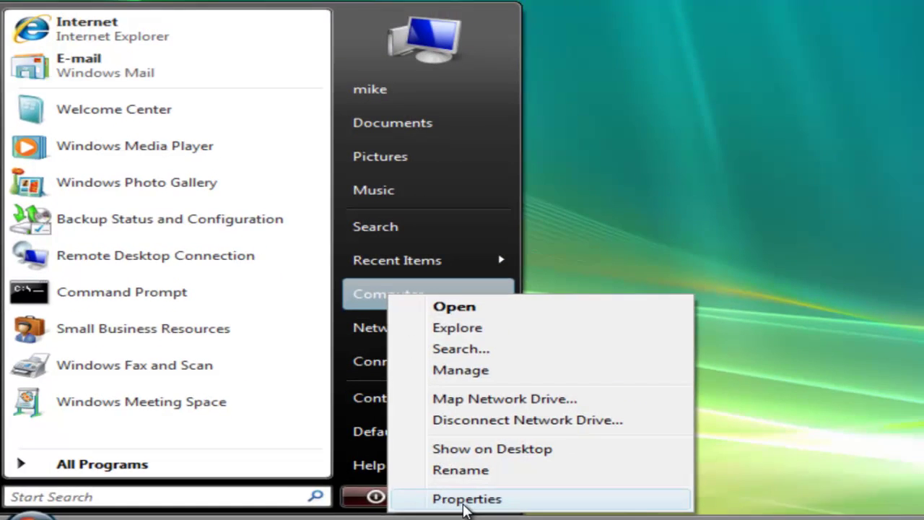
left_click(471, 477)
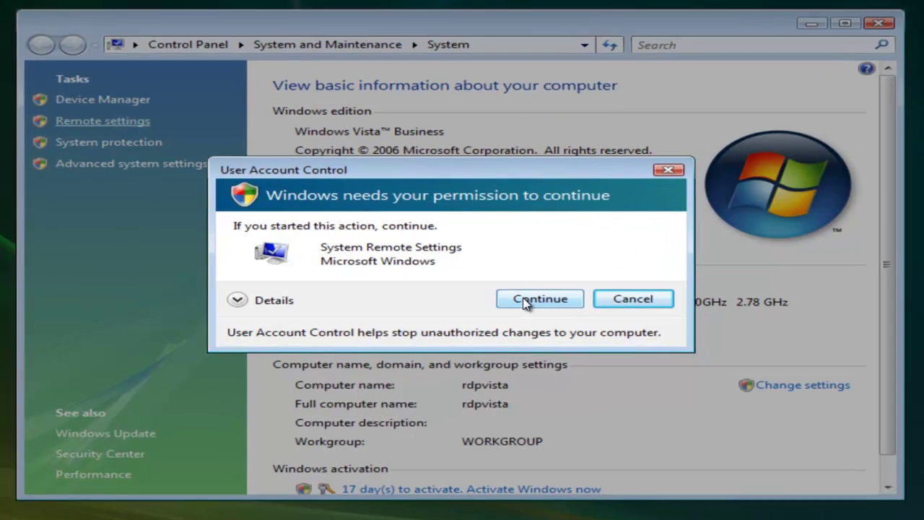
left_click(510, 302)
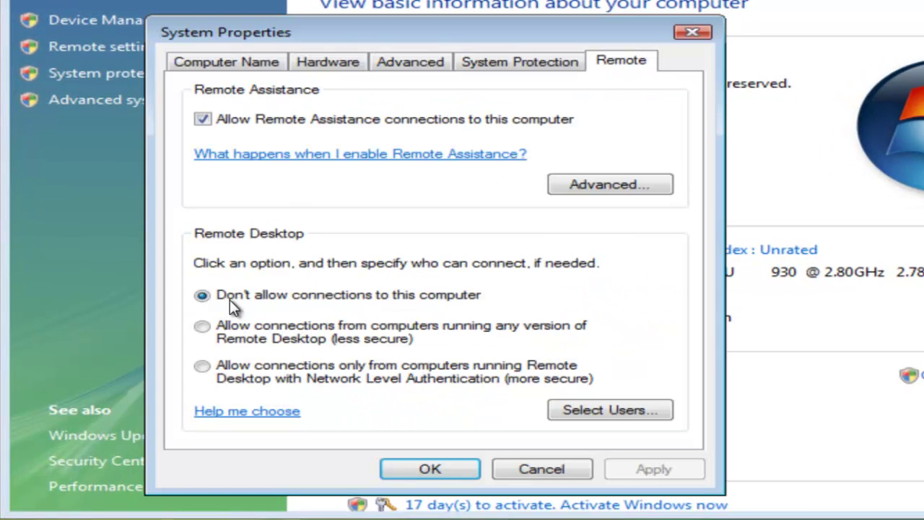
left_click(208, 336)
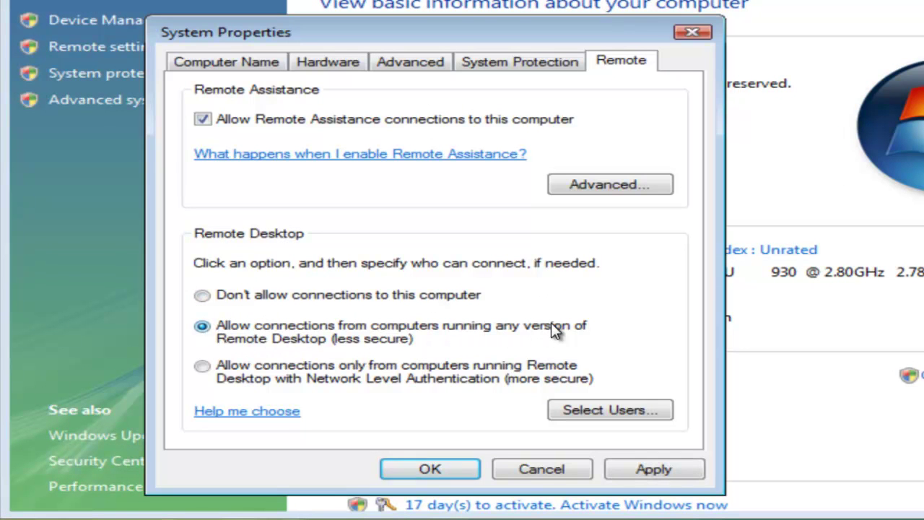
left_click(449, 466)
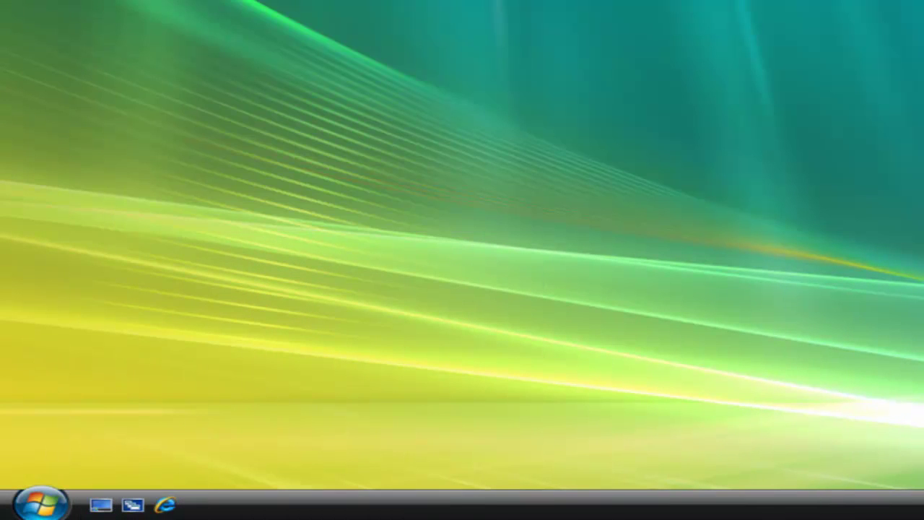
- Run ipconfig in a Vista Command Prompt to read IPv4 192.168.1.53, then close the window
left_click(40, 504)
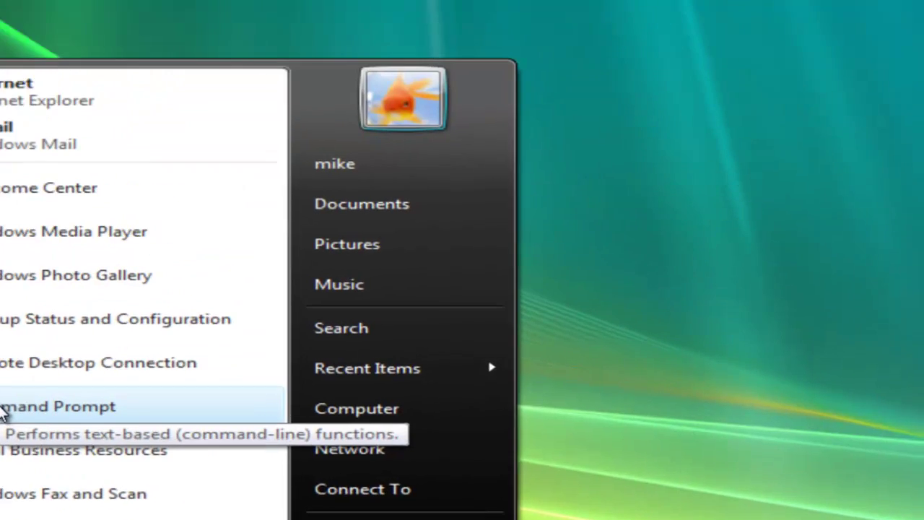
left_click(101, 253)
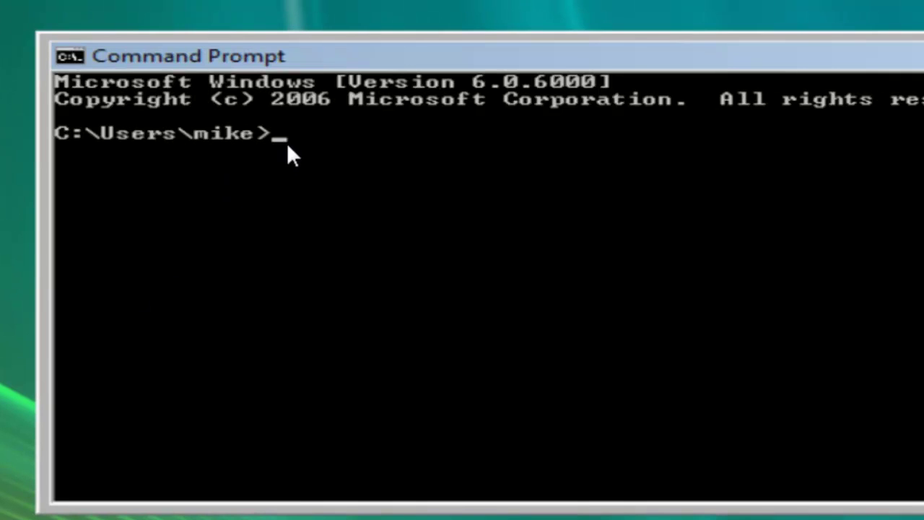
type("ipconfig")
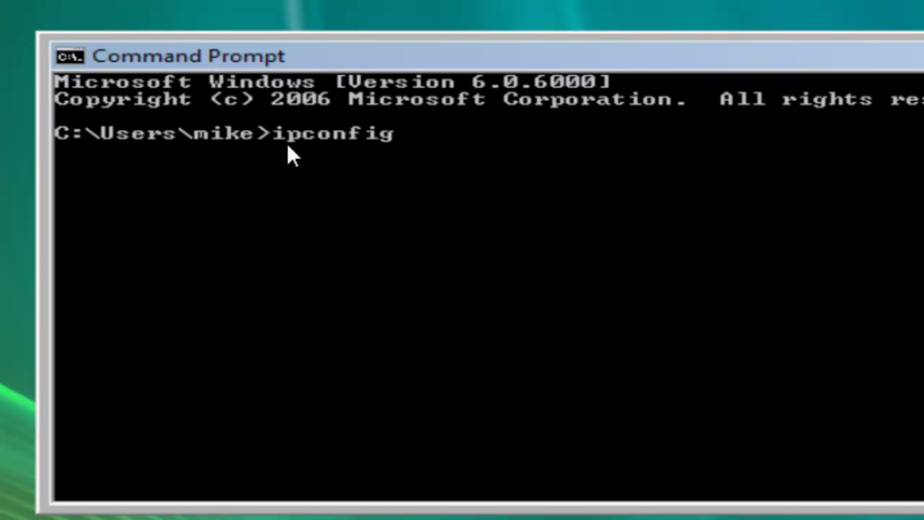
key("Return")
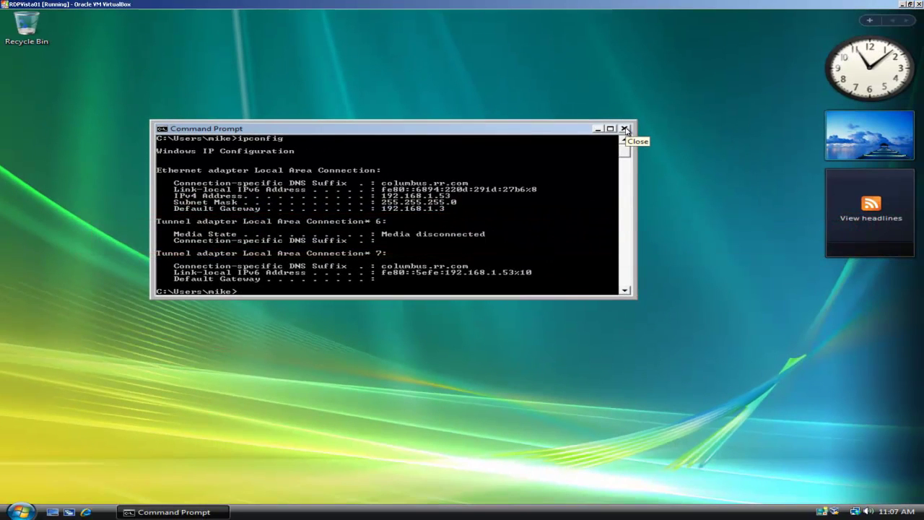
left_click(626, 128)
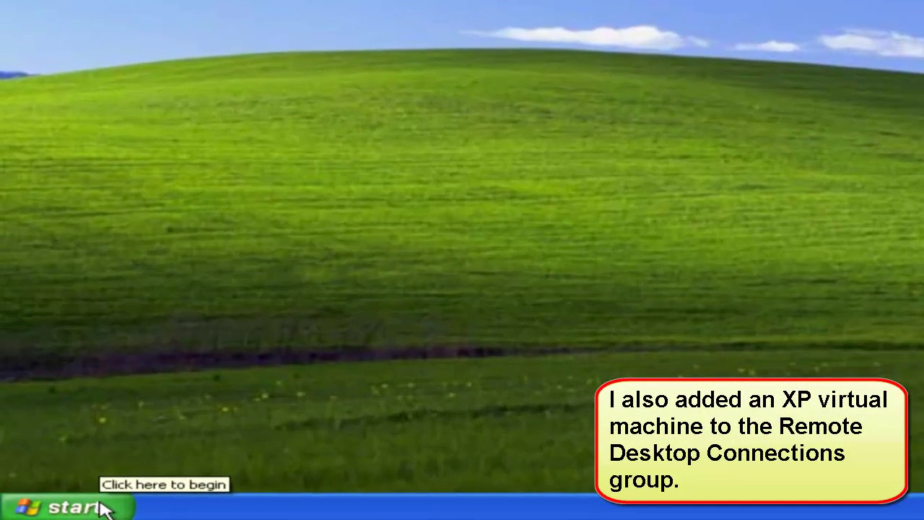
- On My Computer Properties' Remote tab, tick 'Allow users to connect remotely' and confirm
left_click(101, 508)
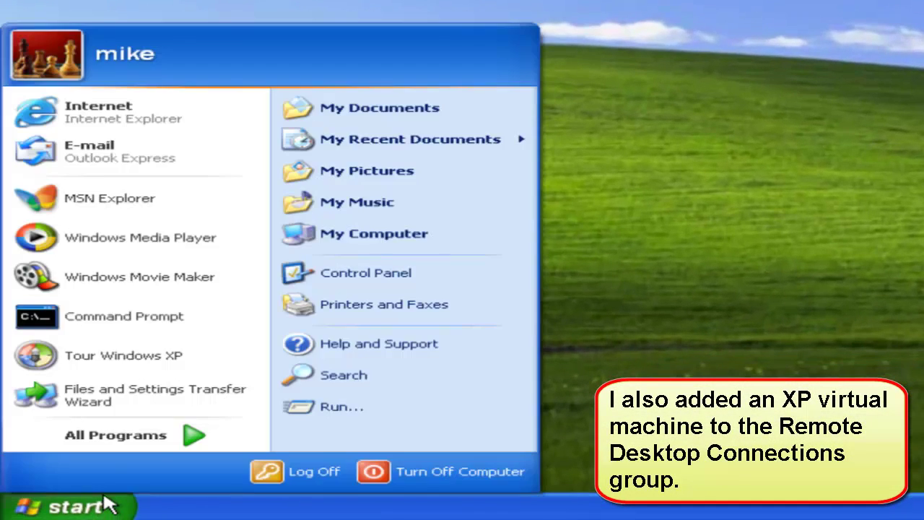
right_click(392, 235)
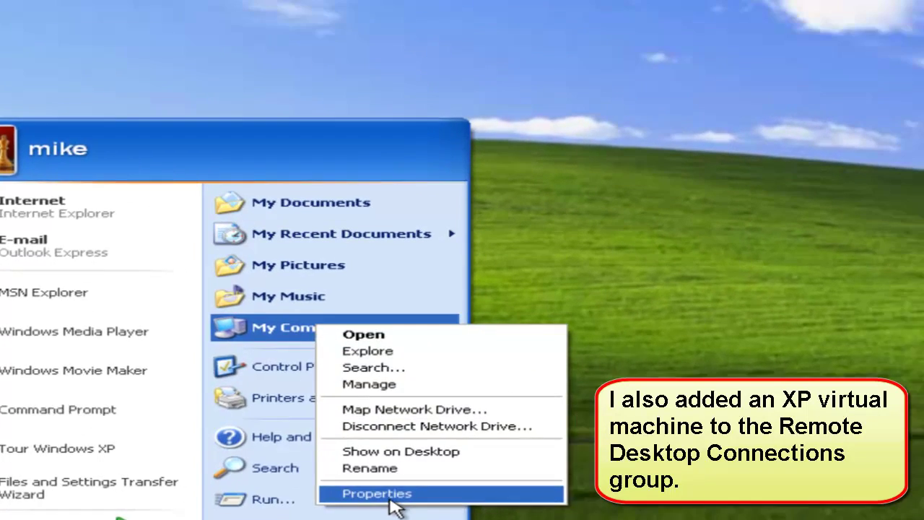
left_click(451, 401)
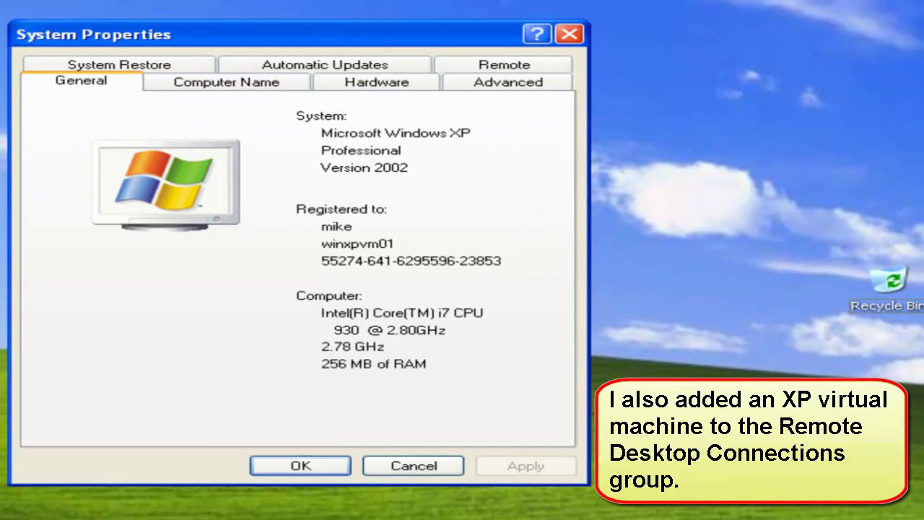
left_click(530, 67)
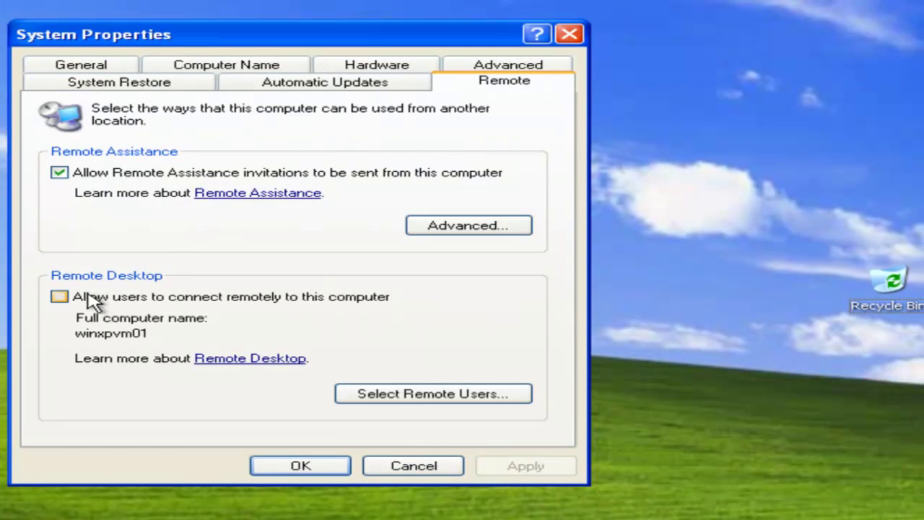
left_click(59, 297)
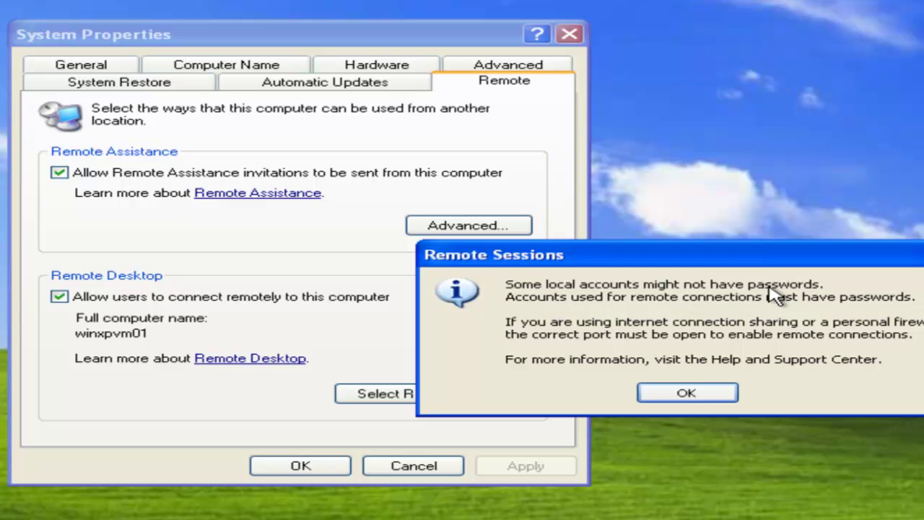
left_click(702, 398)
left_click(279, 368)
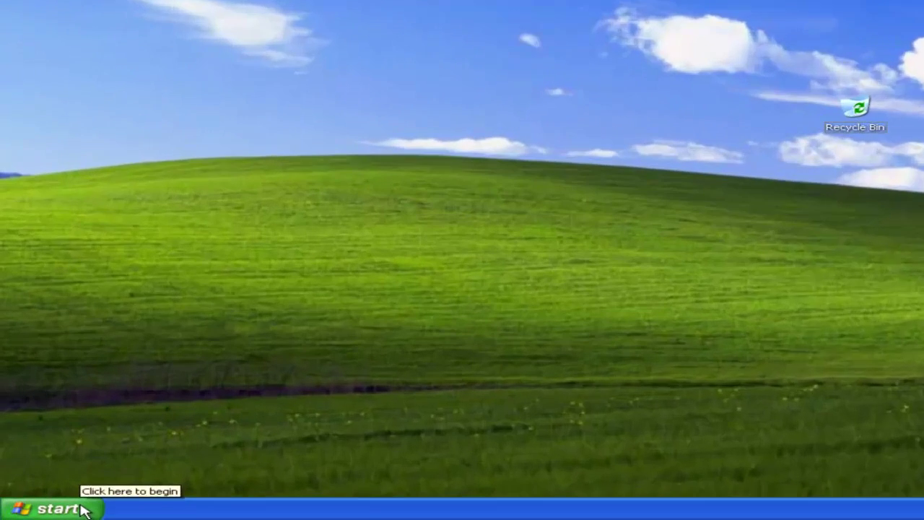
- Open a Windows XP Command Prompt from Accessories and run ipconfig
left_click(55, 513)
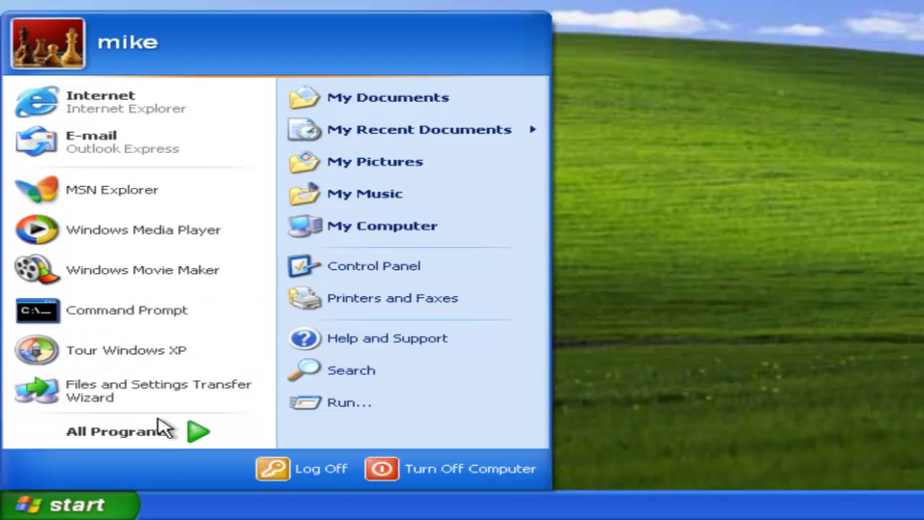
mouse_move(186, 440)
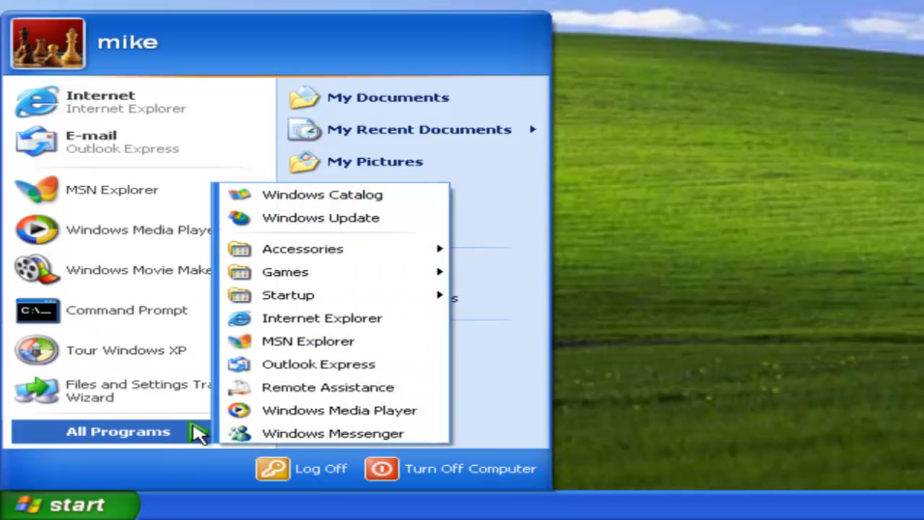
mouse_move(318, 249)
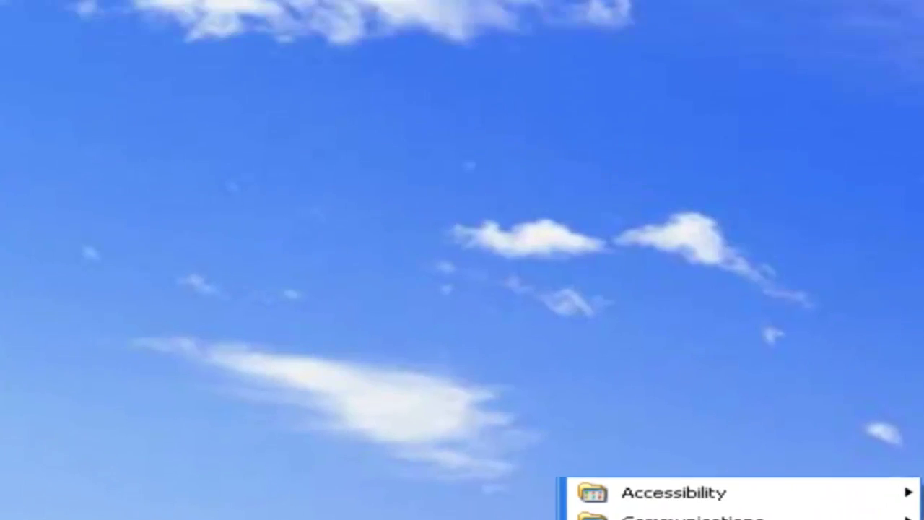
left_click(650, 517)
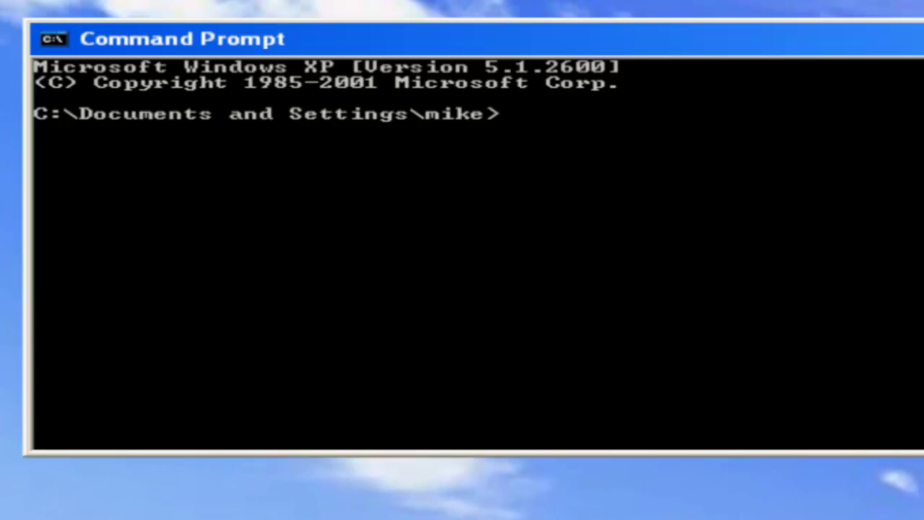
type("ipconfig")
key("Return")
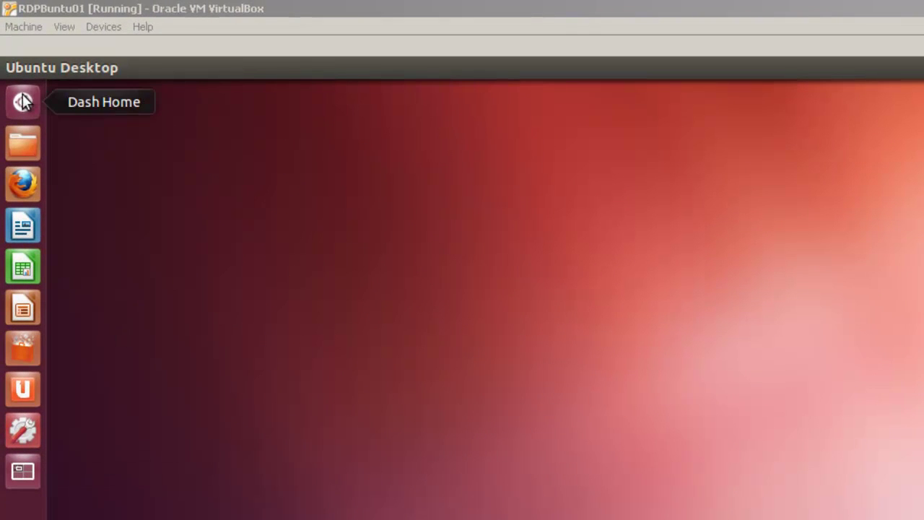
- Launch Ubuntu Terminal from the Dash and run ifconfig, showing eth1 at 192.168.1.52
left_click(24, 101)
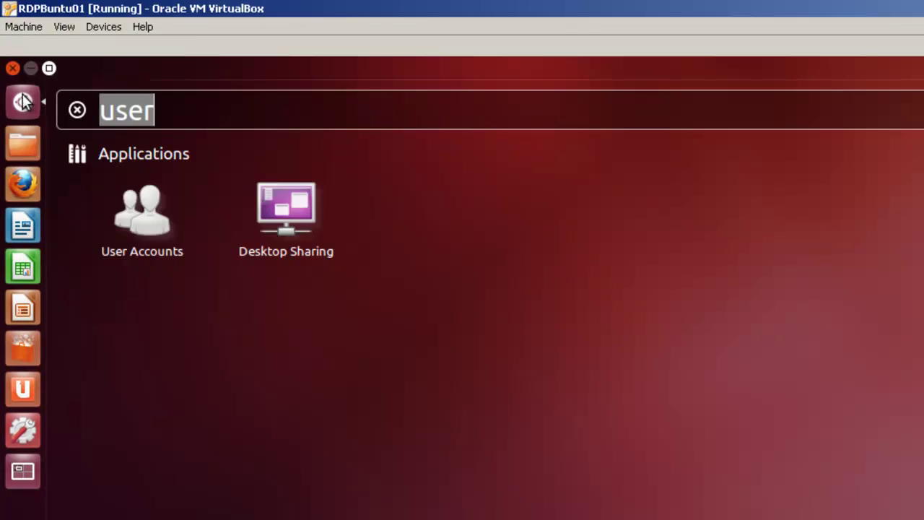
type("t")
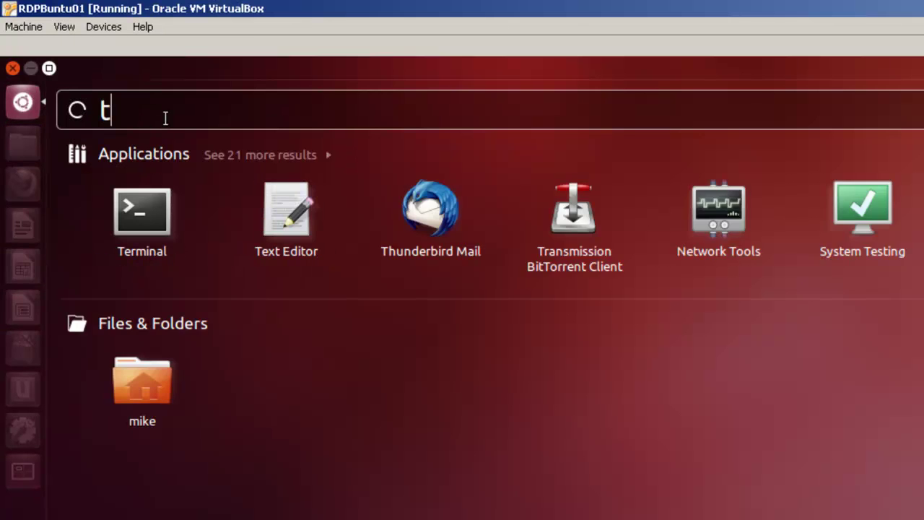
type("erminal")
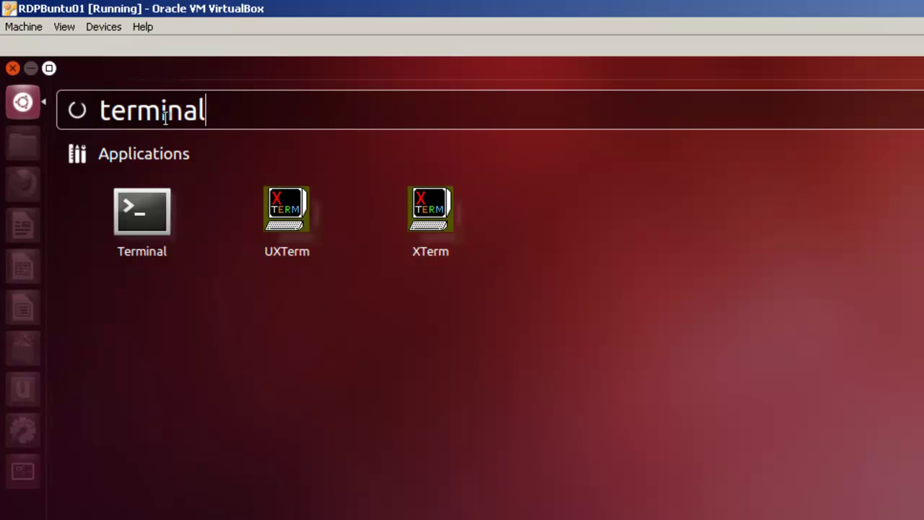
key("Return")
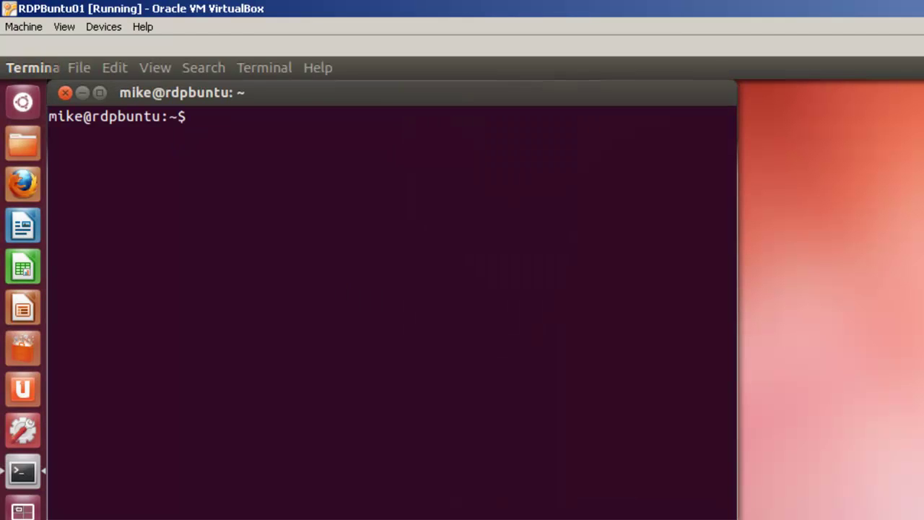
type("ifcondfi")
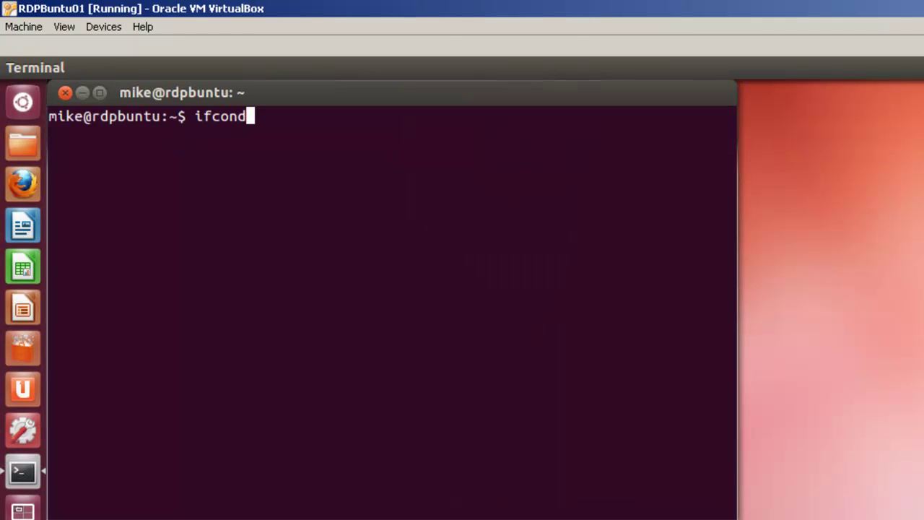
key("BackSpace")
key("BackSpace")
key("BackSpace")
type("fig")
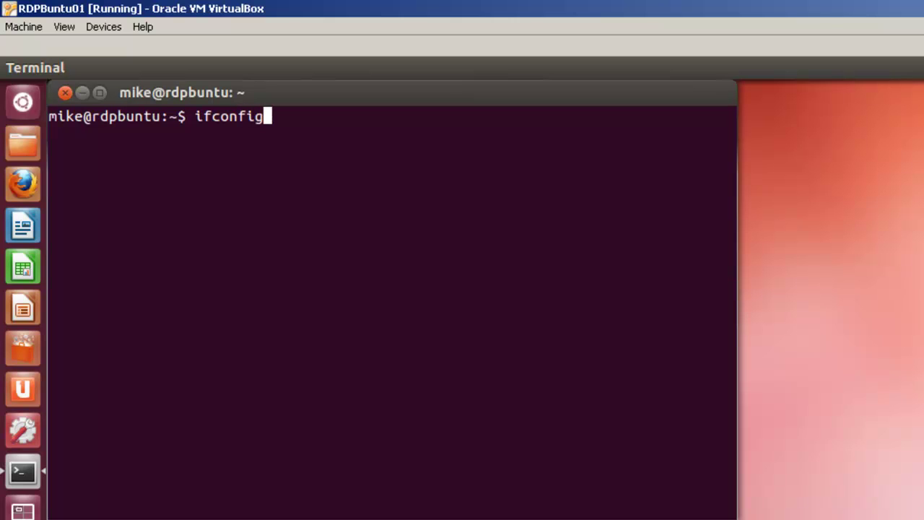
key("Return")
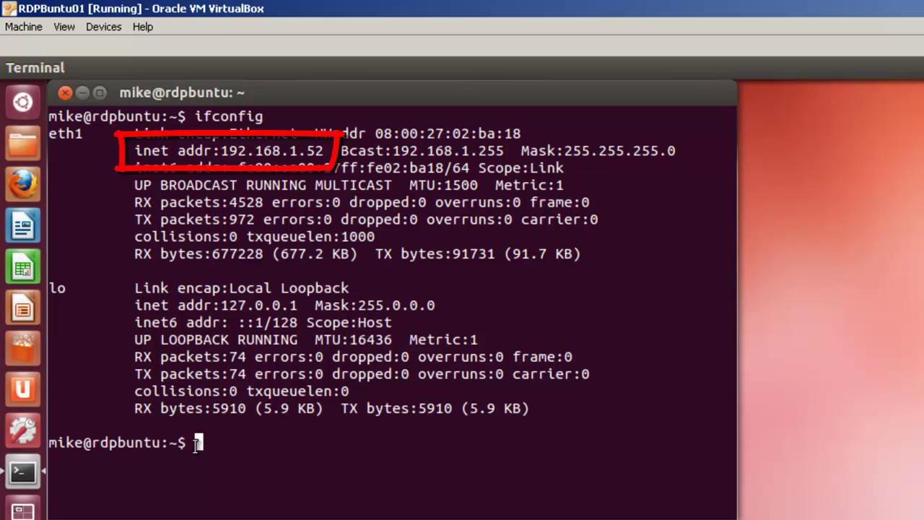
- Close the terminal with exit and launch Remmina Remote Desktop Client from the Dash
type("exit")
key("Return")
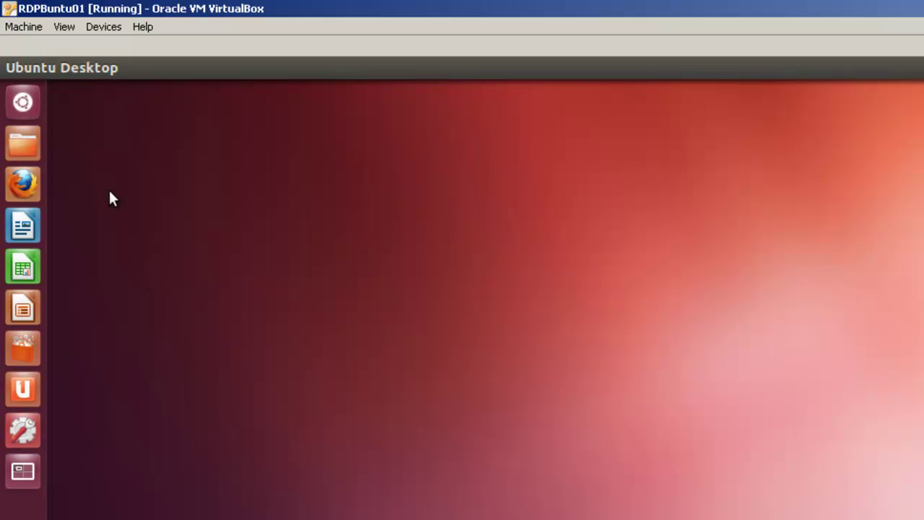
left_click(25, 105)
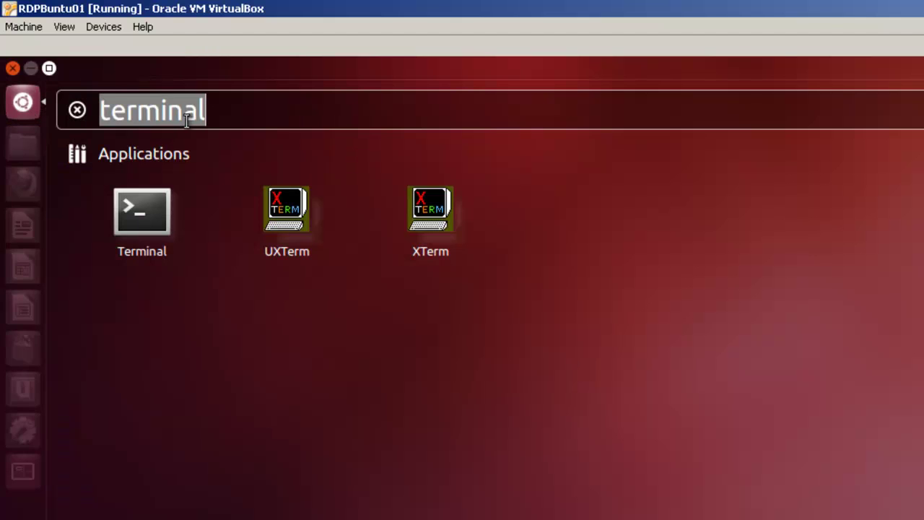
type("remmina")
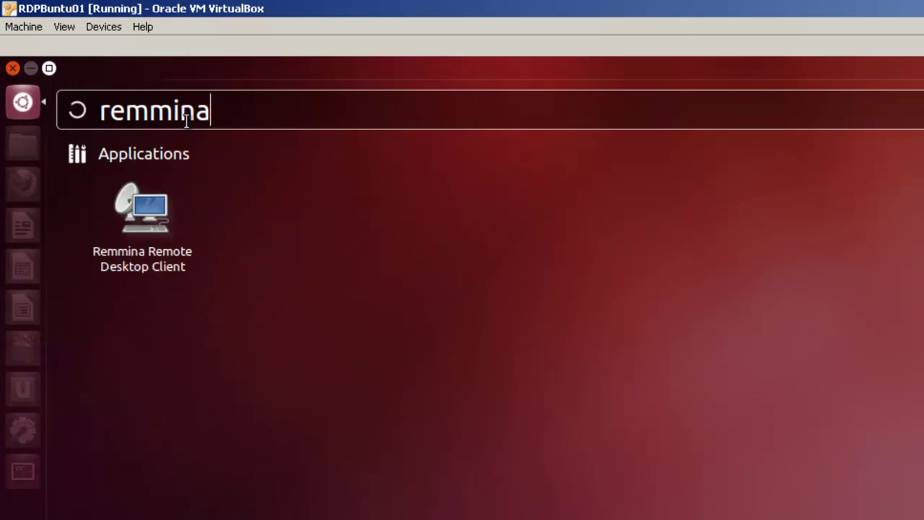
left_click(151, 211)
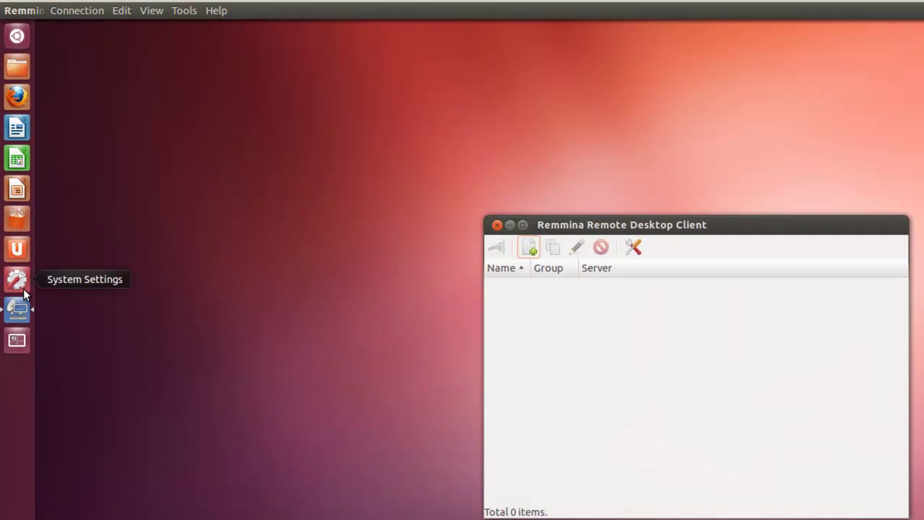
right_click(17, 309)
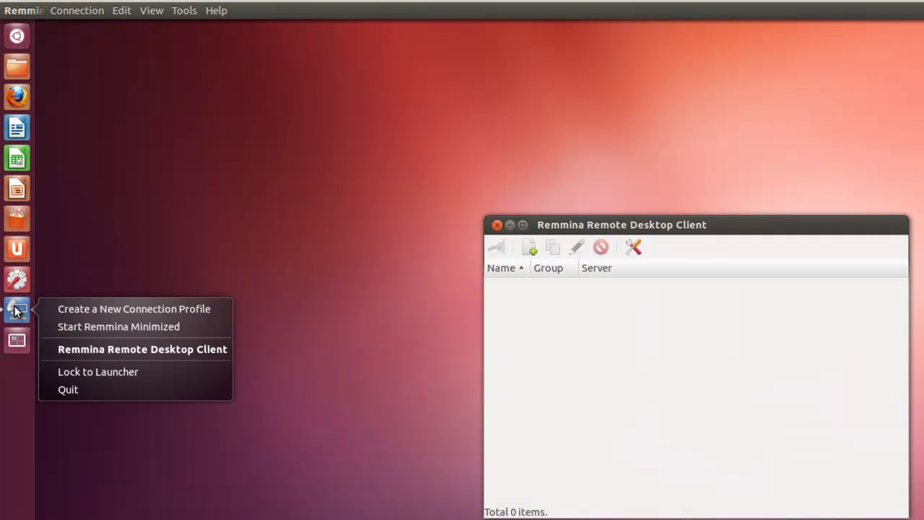
left_click(70, 376)
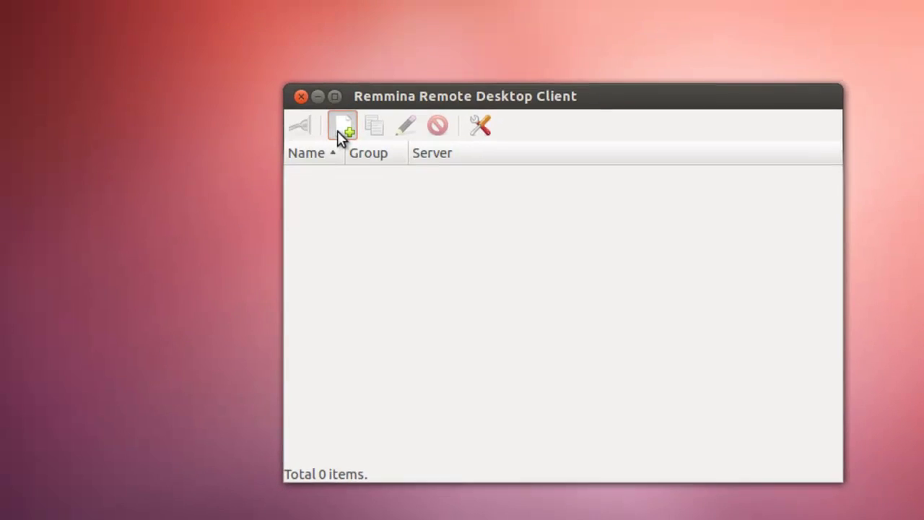
- Start a new Remmina profile named Win7 using RDP to server 192.168.1.54
left_click(209, 89)
left_click(575, 80)
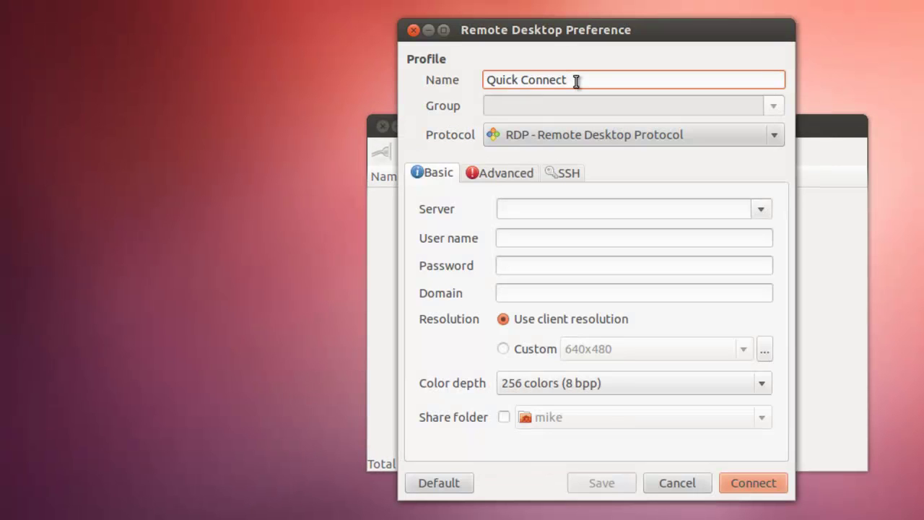
key("BackSpace")
key("BackSpace")
key("BackSpace")
key("BackSpace")
key("BackSpace")
key("BackSpace")
key("BackSpace")
key("BackSpace")
key("BackSpace")
key("BackSpace")
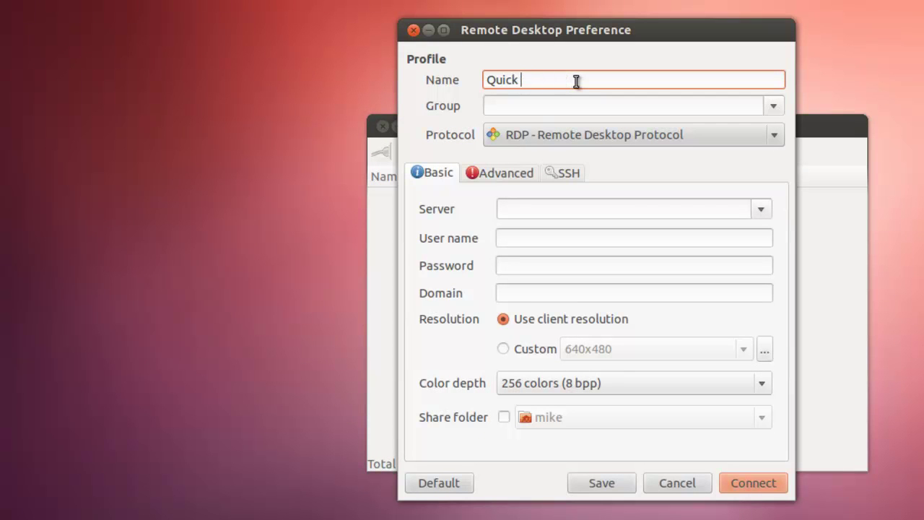
key("BackSpace")
key("BackSpace")
key("BackSpace")
type("Win7")
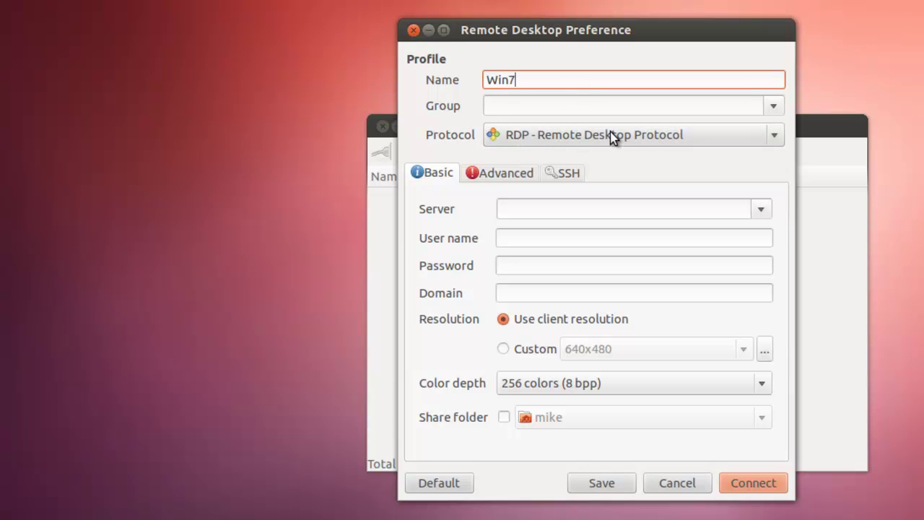
left_click(776, 137)
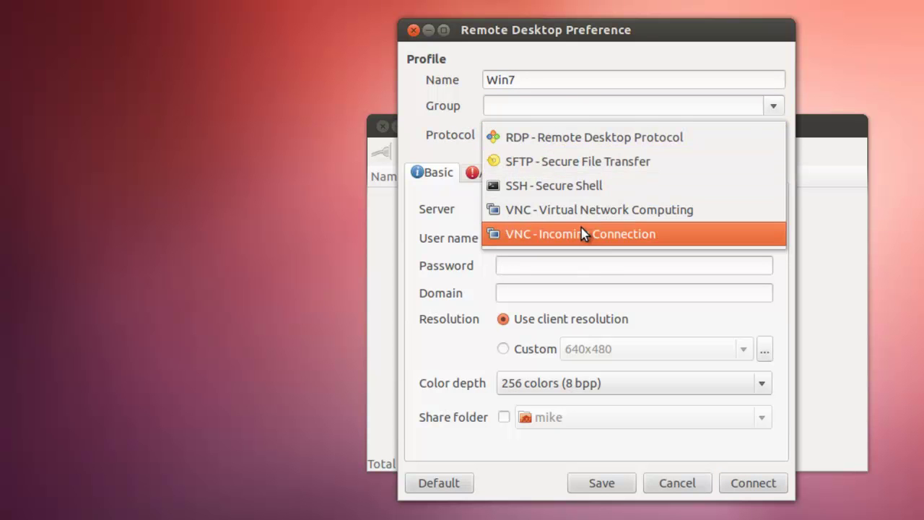
left_click(575, 137)
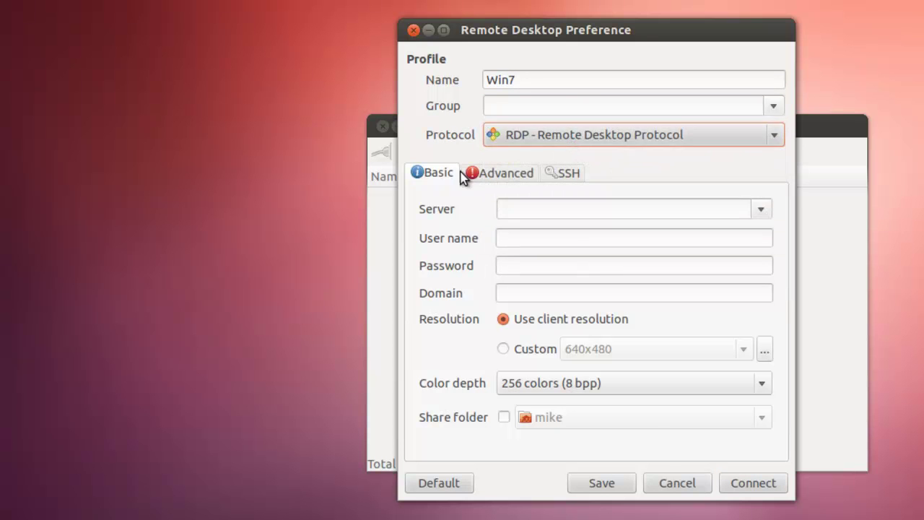
left_click(523, 209)
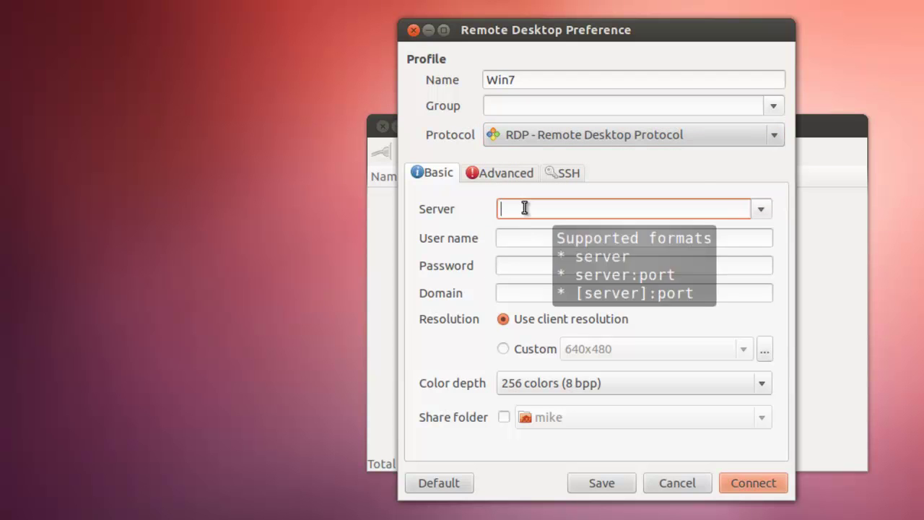
type("192")
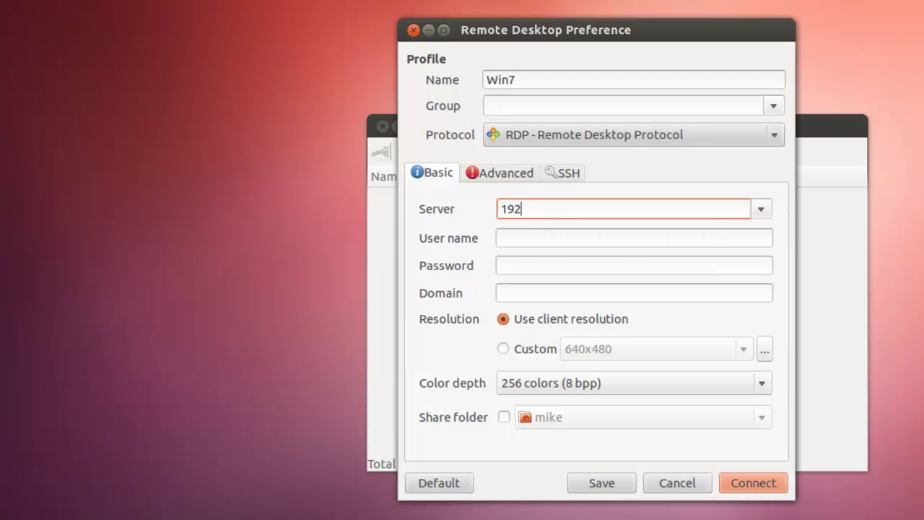
type(".168.1.54")
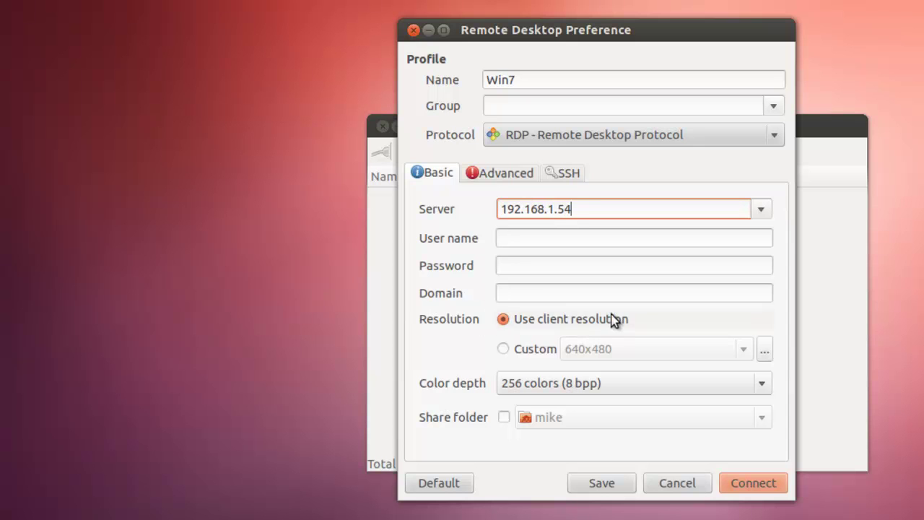
- Enter the user name and password, set High color (16 bpp), and save Win7
left_click(525, 239)
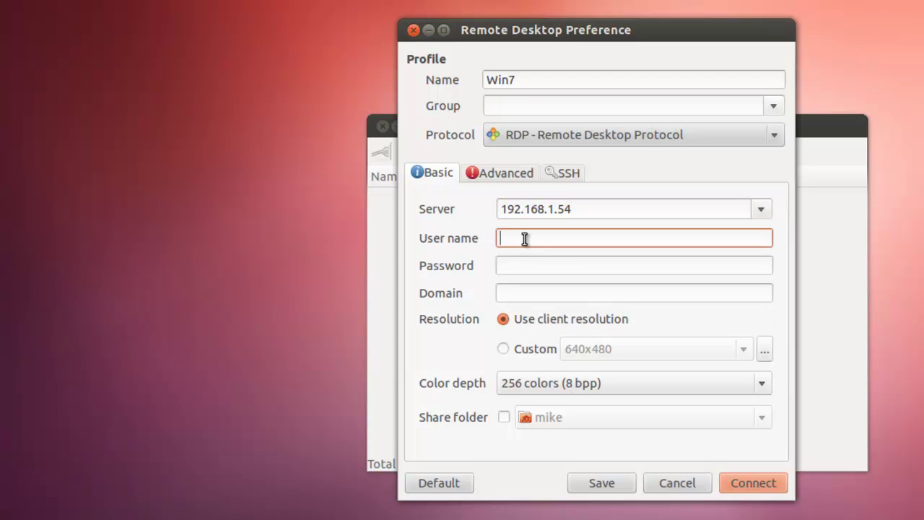
type("mike")
left_click(522, 267)
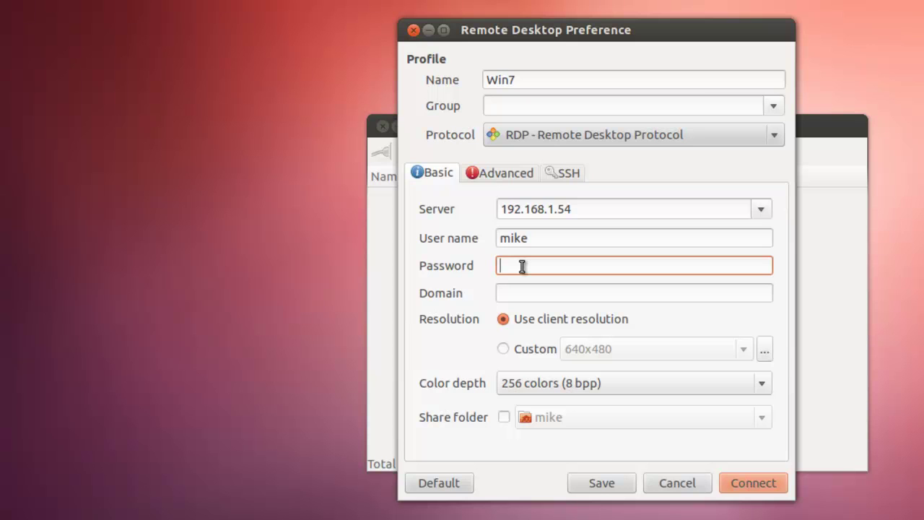
type("********")
left_click(761, 391)
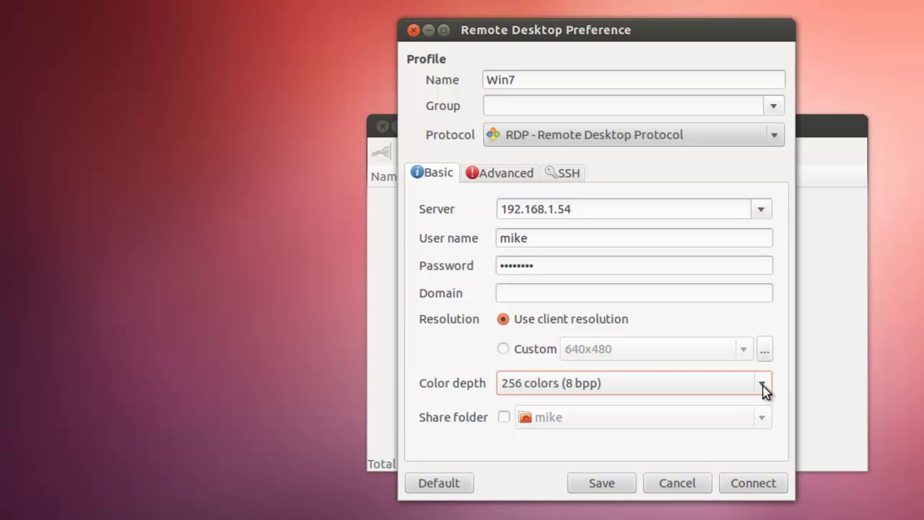
left_click(764, 388)
left_click(575, 434)
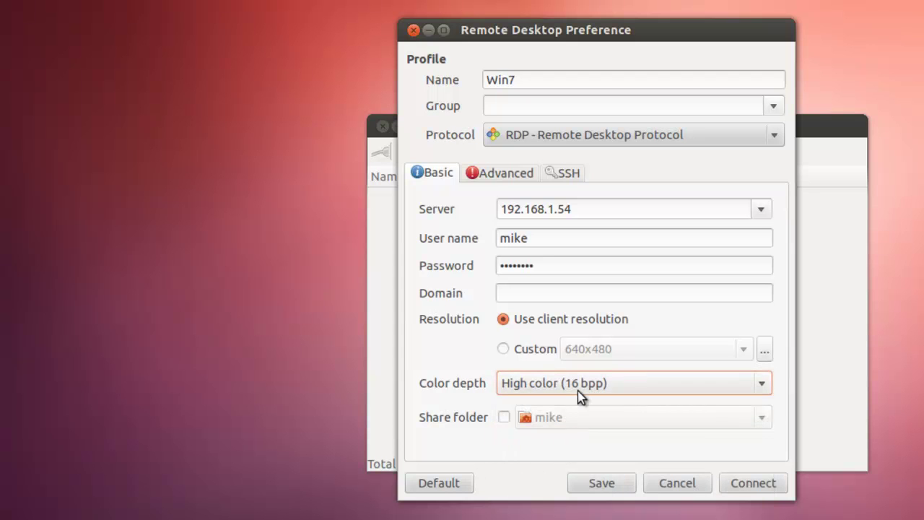
left_click(509, 175)
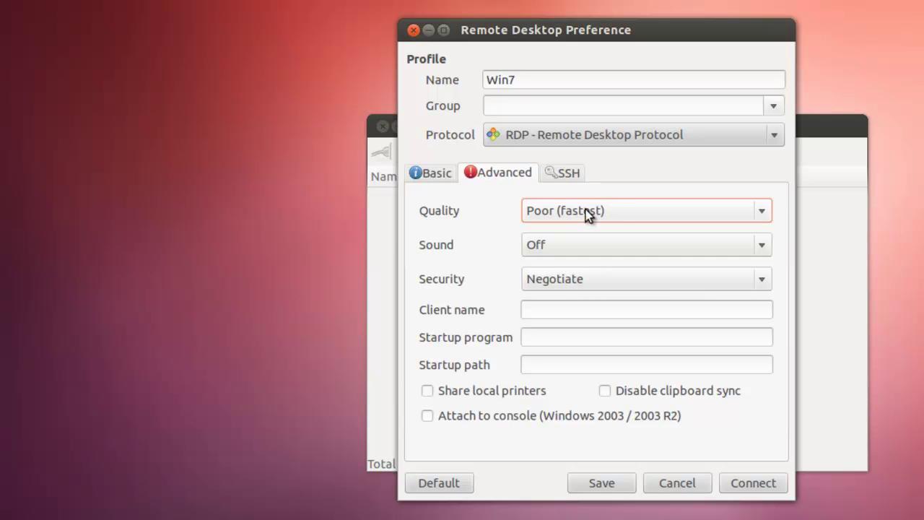
left_click(440, 175)
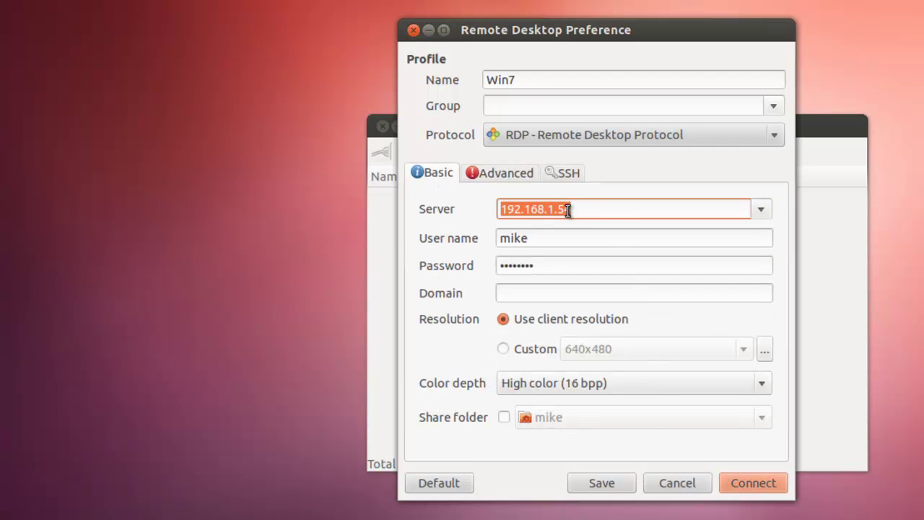
left_click(604, 483)
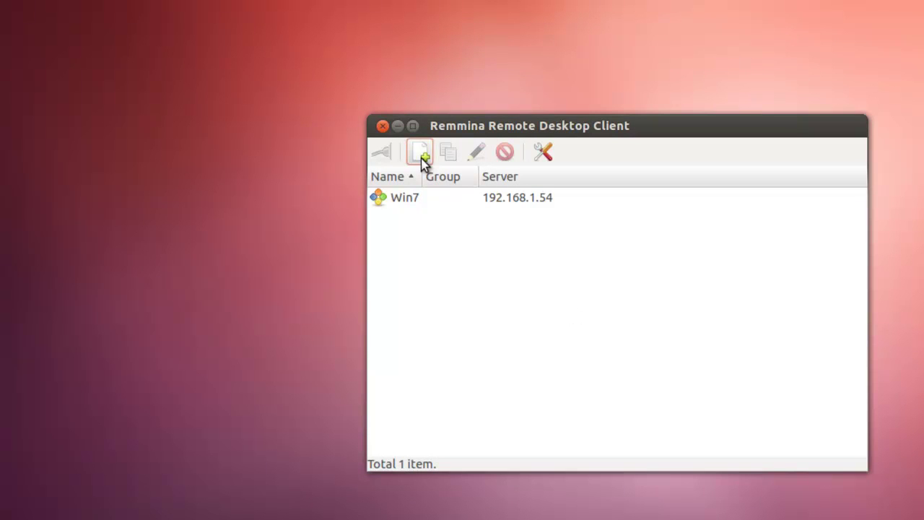
- Start a new profile named Vista with server address 192.1681..53
left_click(424, 162)
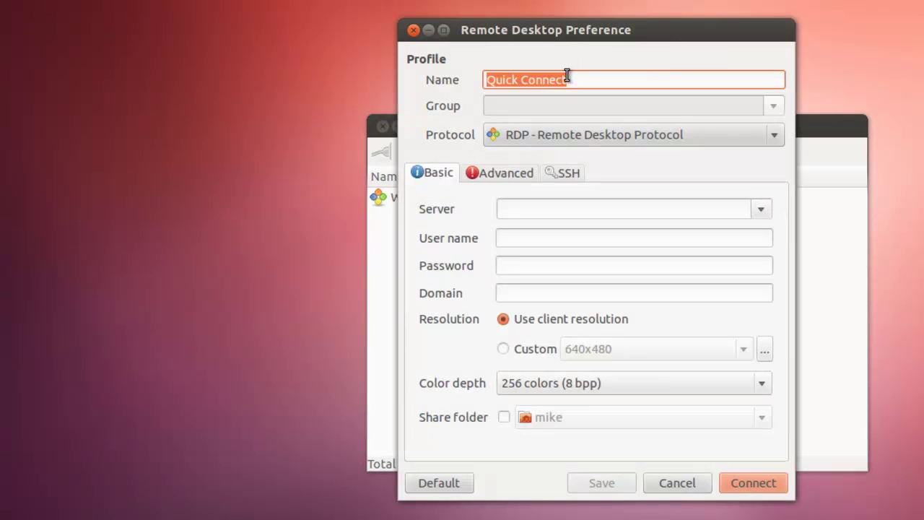
left_click(568, 76)
key("BackSpace")
key("BackSpace")
key("BackSpace")
key("BackSpace")
key("BackSpace")
key("BackSpace")
key("BackSpace")
key("BackSpace")
key("BackSpace")
key("BackSpace")
key("BackSpace")
key("BackSpace")
key("BackSpace")
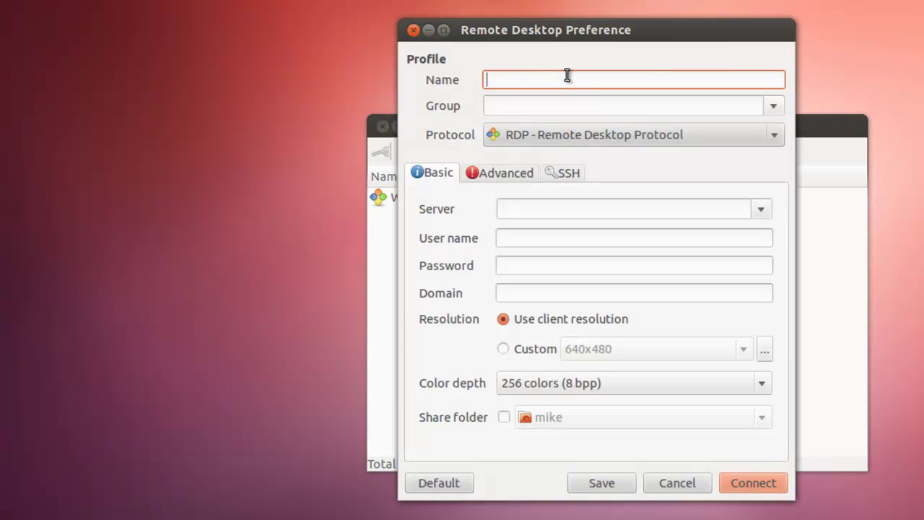
type("Vista")
left_click(508, 209)
type("192.")
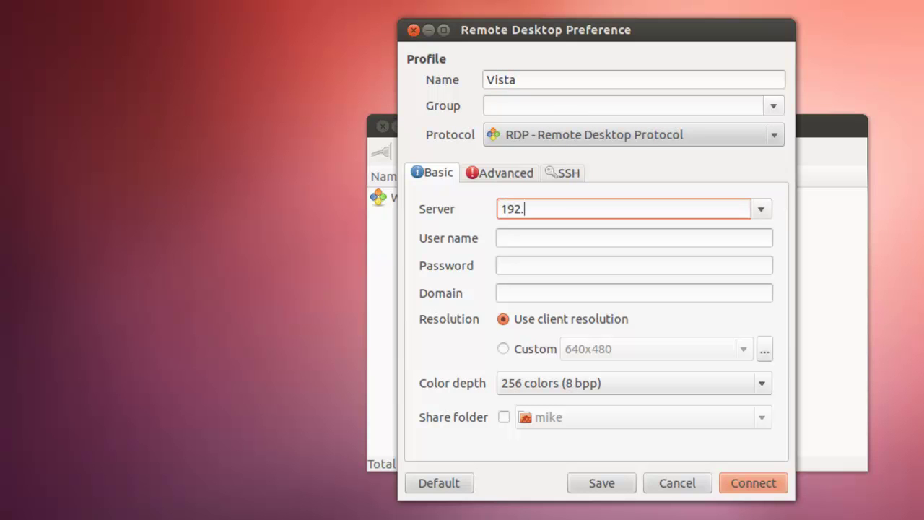
type("1681..53")
- Enter the Vista user name and password, choose High color (16 bpp), and save
left_click(521, 263)
left_click(537, 236)
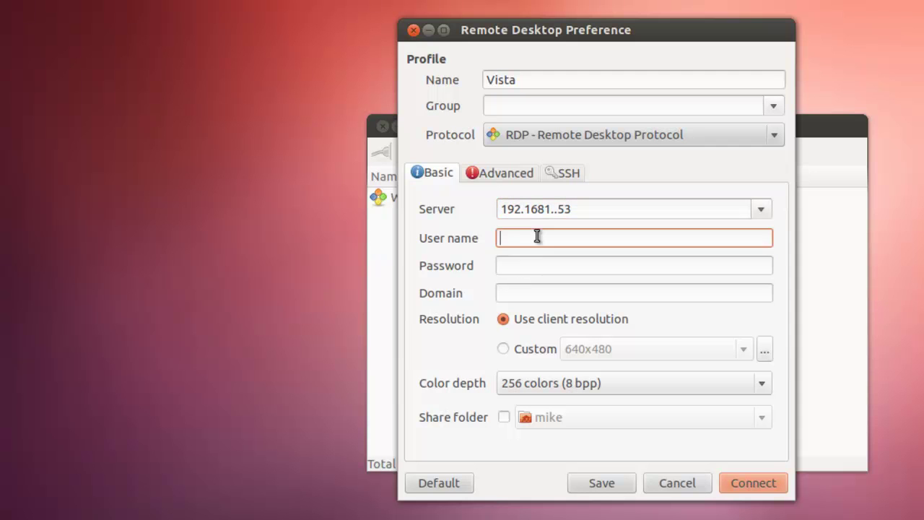
type("mike")
left_click(525, 265)
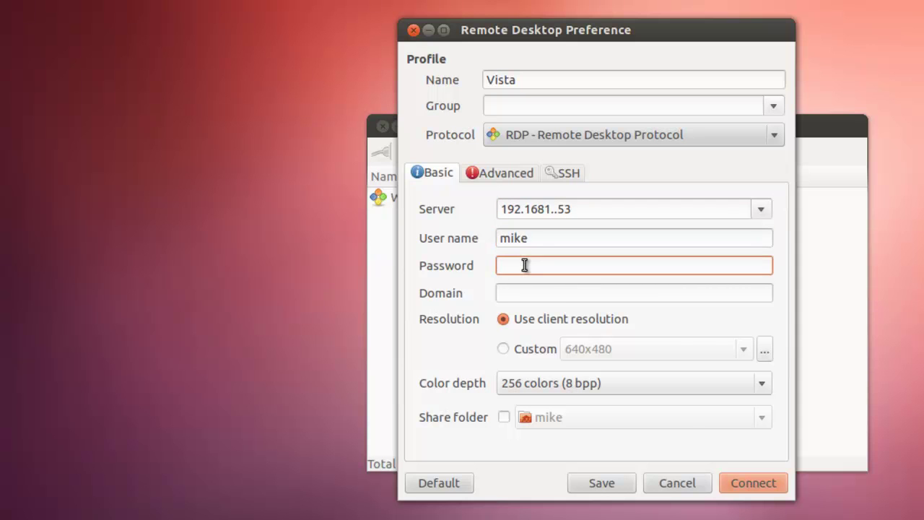
type("********")
left_click(762, 386)
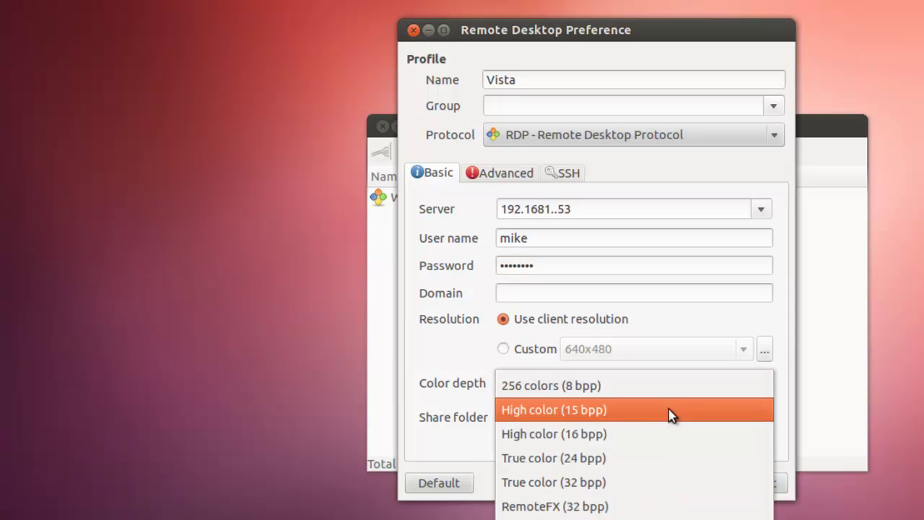
left_click(596, 437)
left_click(766, 390)
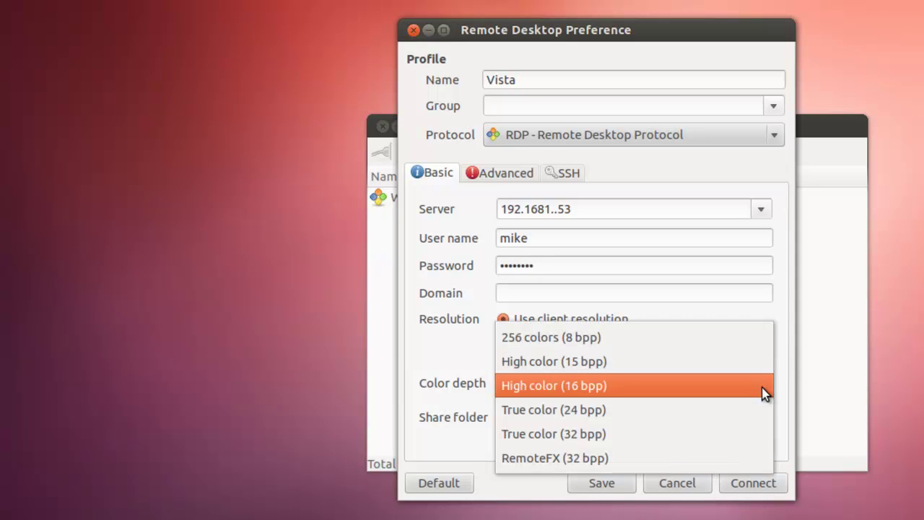
left_click(604, 390)
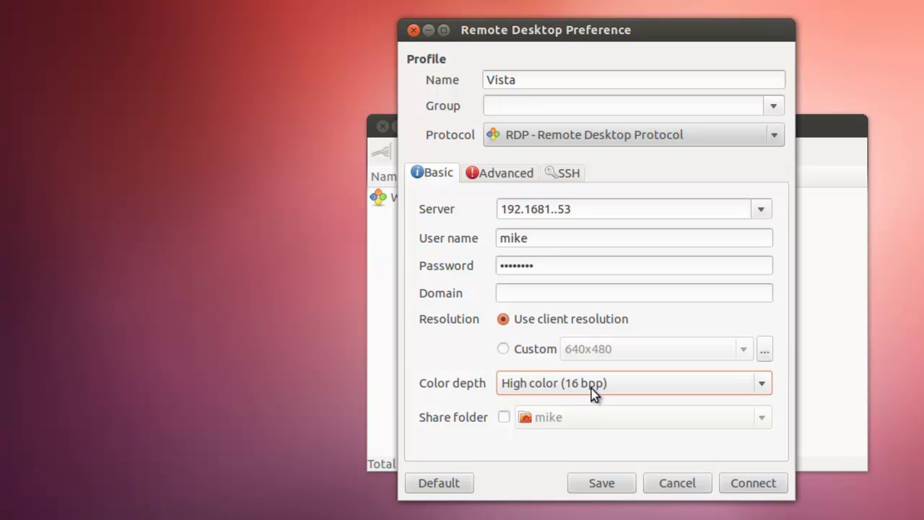
left_click(611, 490)
- Start a new profile named WinXP with server 192.168.1.55
left_click(427, 157)
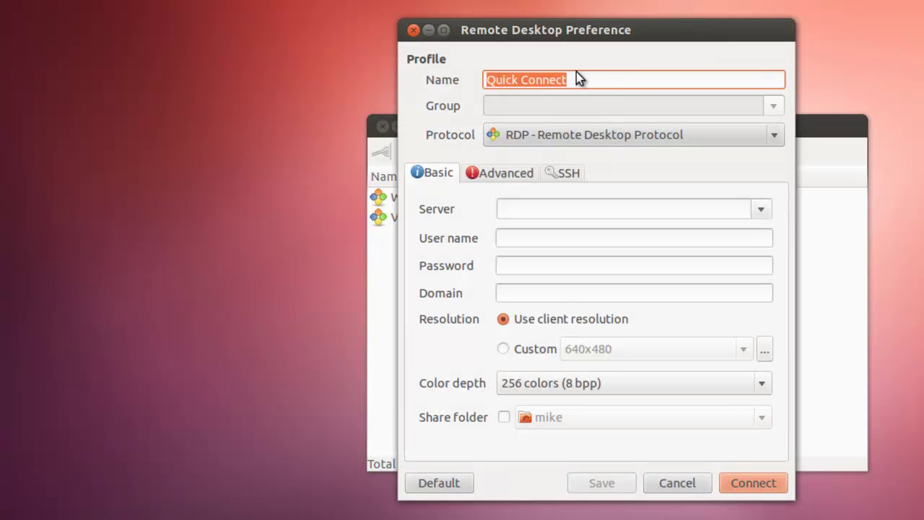
key("BackSpace")
type("WinXP")
left_click(510, 211)
type("192.168.1.55")
- Enter the WinXP user name and password, set High color (16 bpp), and save
left_click(525, 239)
type("mike")
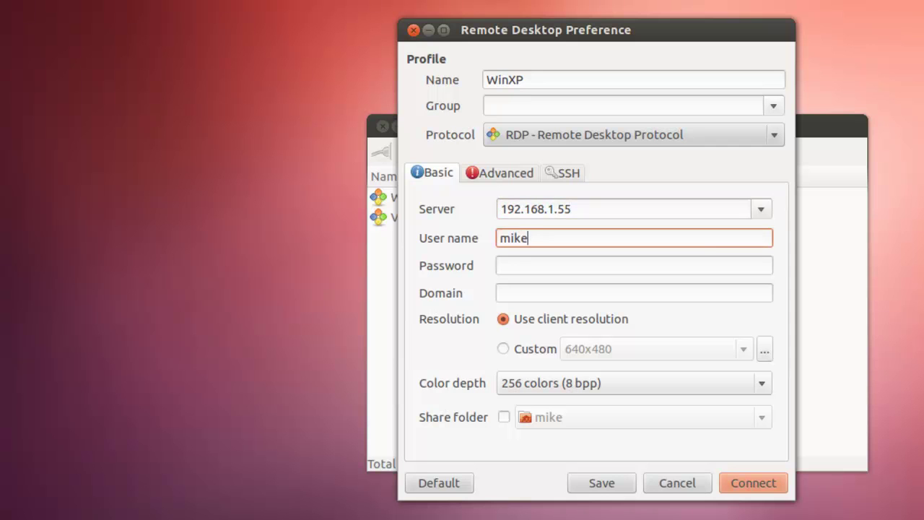
left_click(518, 265)
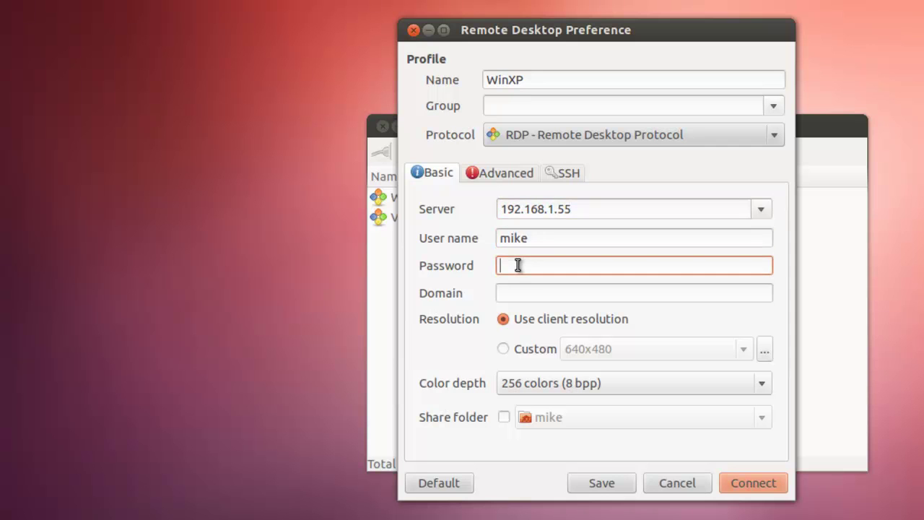
type("password")
left_click(761, 383)
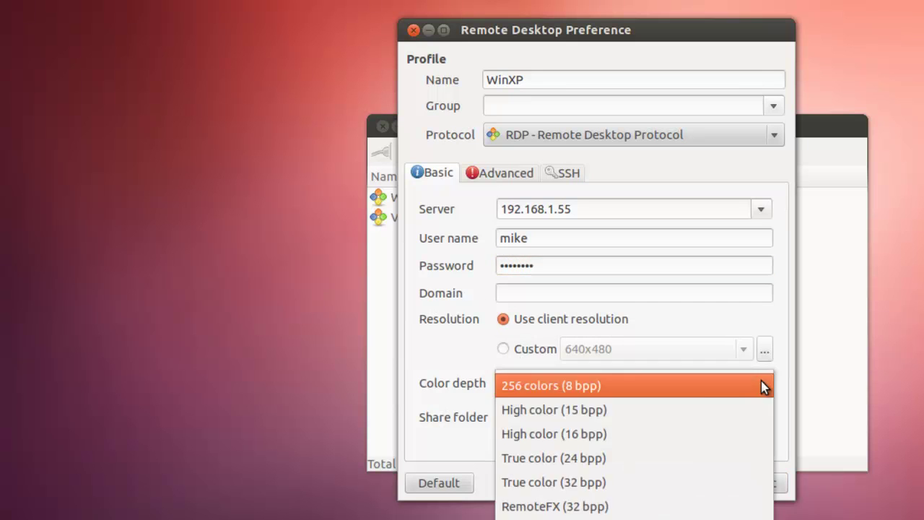
left_click(563, 433)
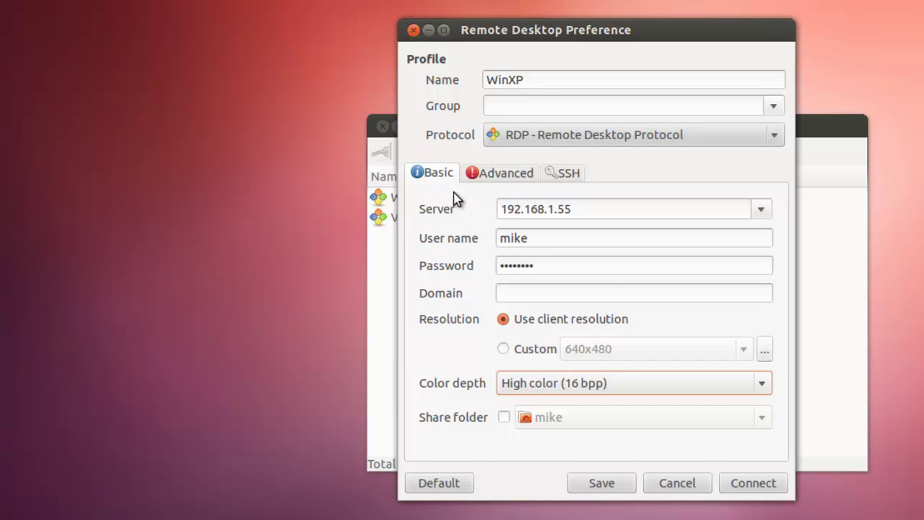
left_click(625, 489)
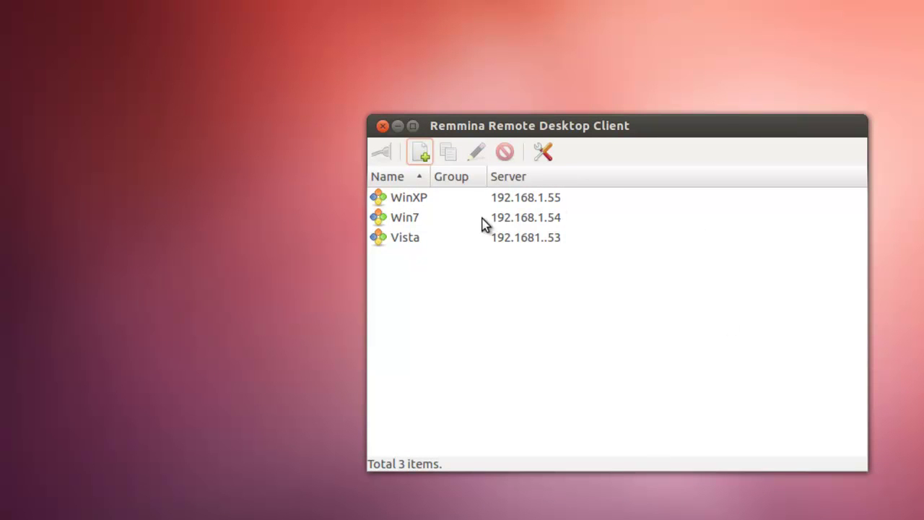
- Connect to Win7 and open the Pictures library's Sample Pictures folder
left_click(411, 218)
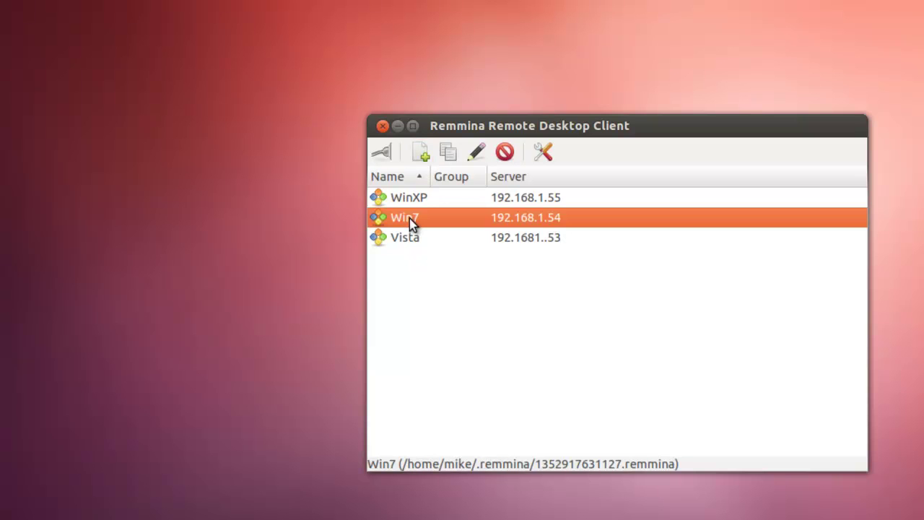
double_click(409, 218)
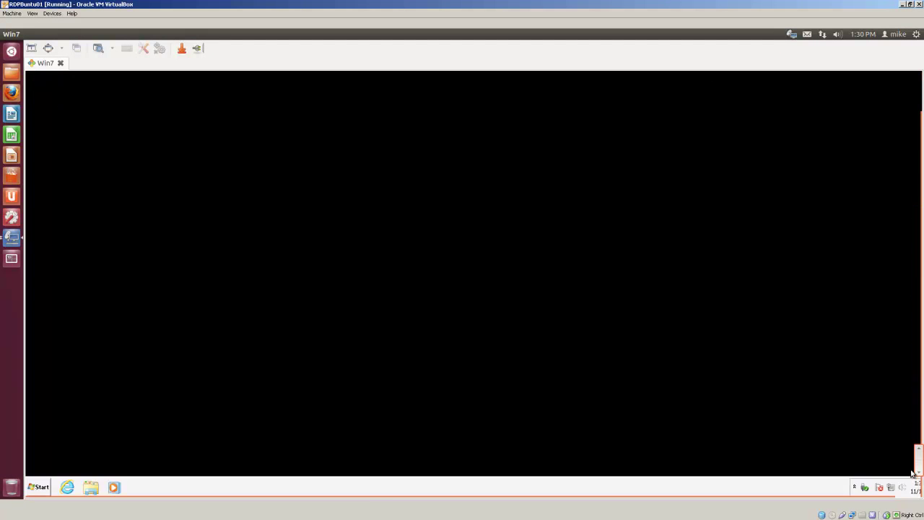
left_click(39, 488)
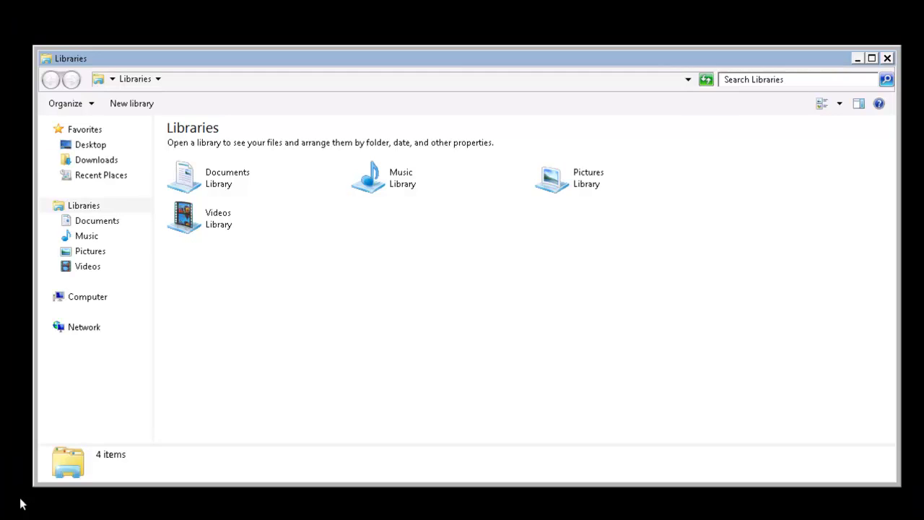
left_click(552, 179)
double_click(552, 179)
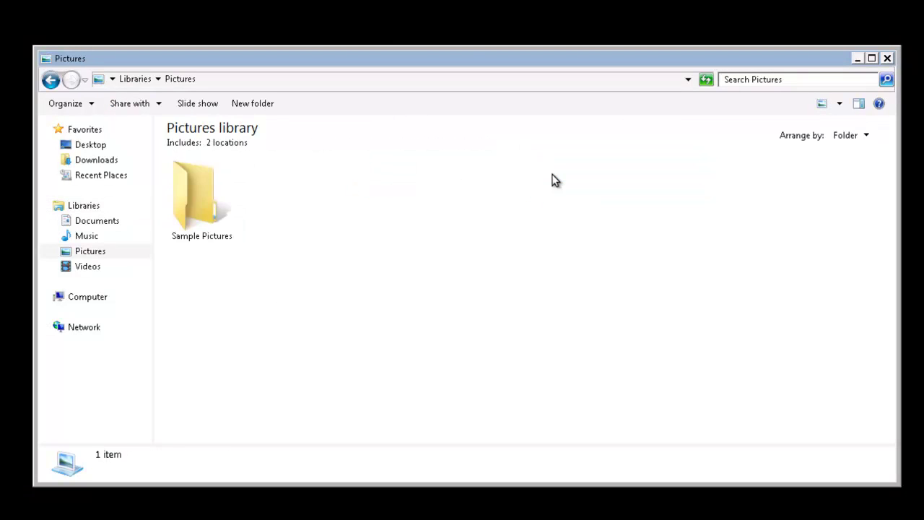
left_click(188, 206)
double_click(189, 206)
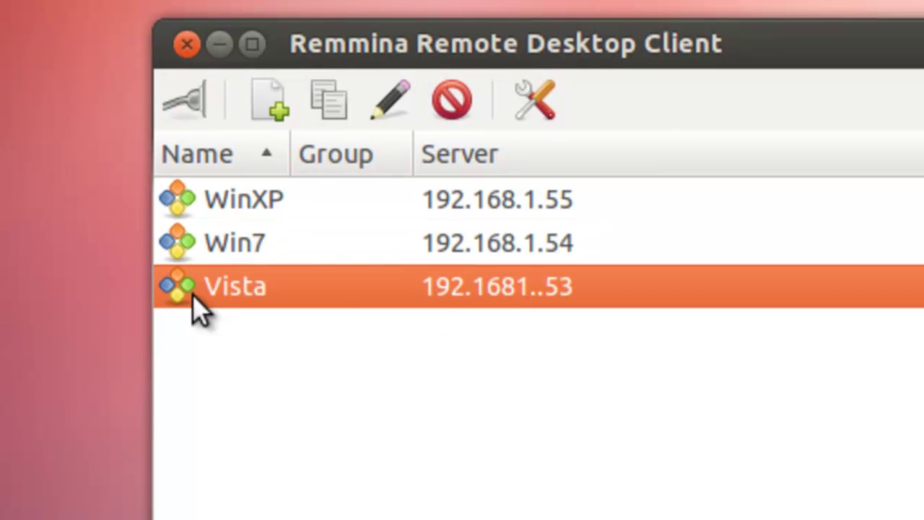
- Edit the Vista profile and remove the extra dot so the server reads 192.168.1.53
right_click(520, 298)
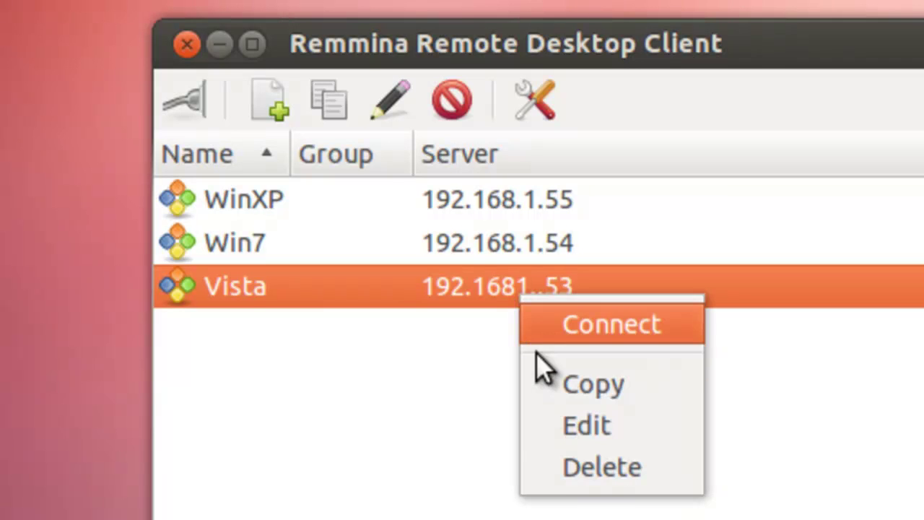
left_click(602, 443)
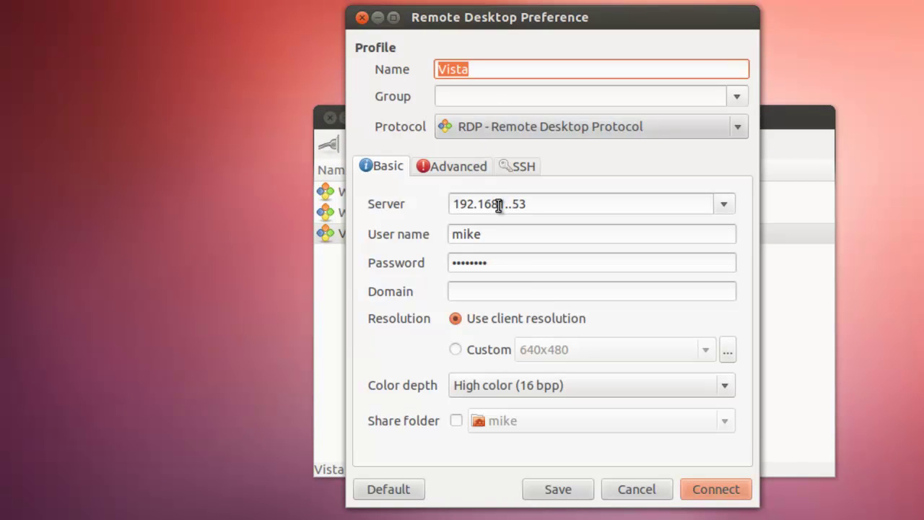
left_click(498, 205)
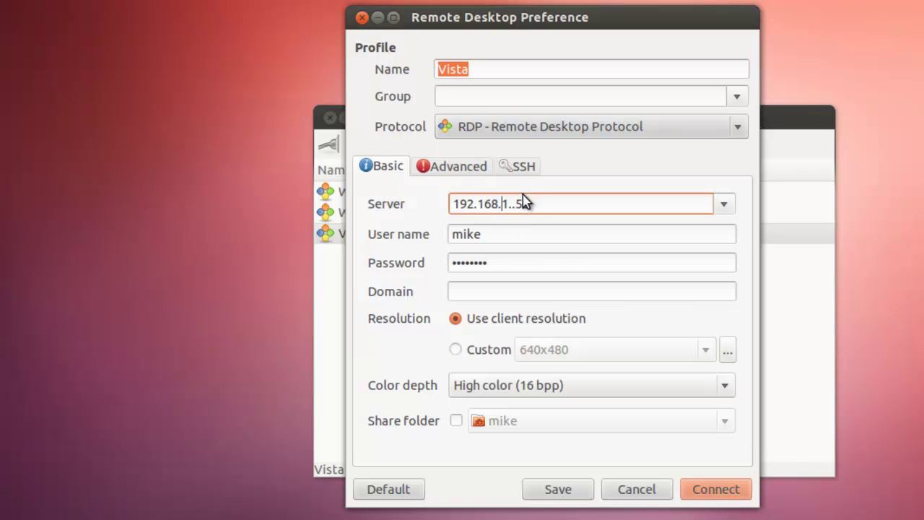
type(".")
left_click(515, 204)
key("BackSpace")
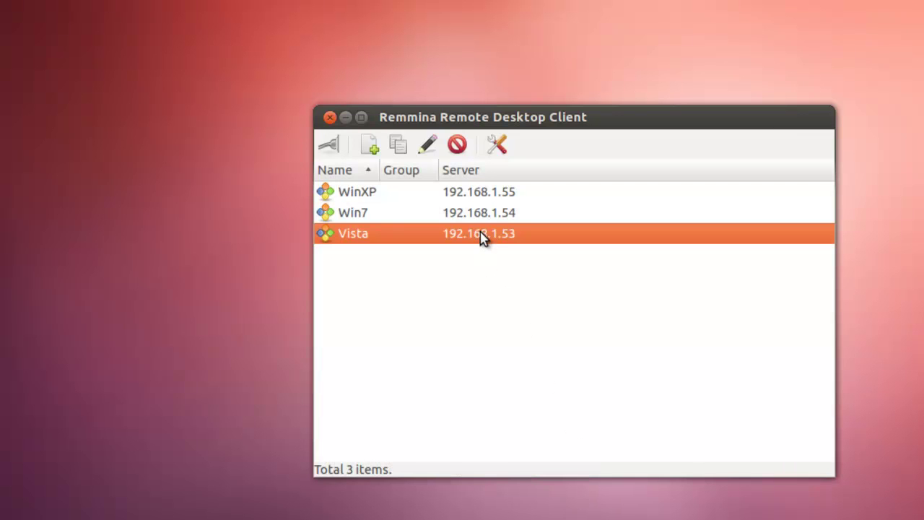
double_click(480, 233)
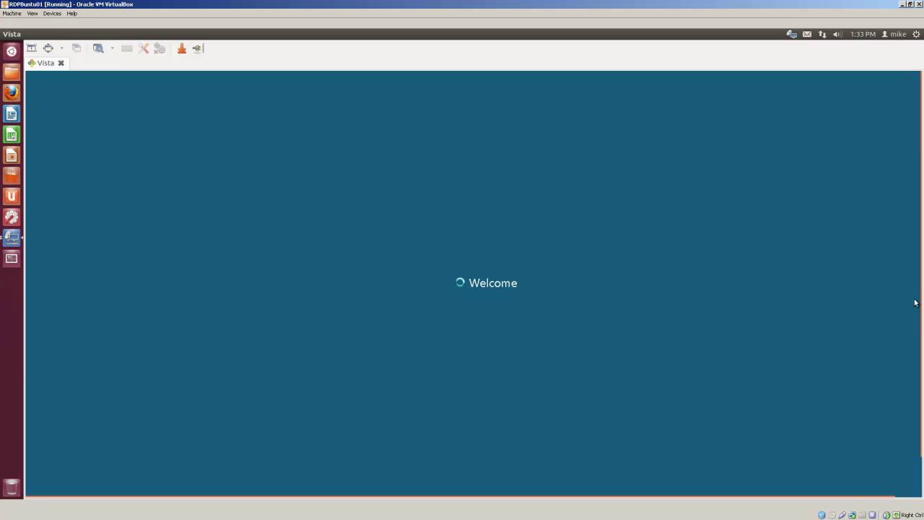
left_click_drag(920, 307, 921, 506)
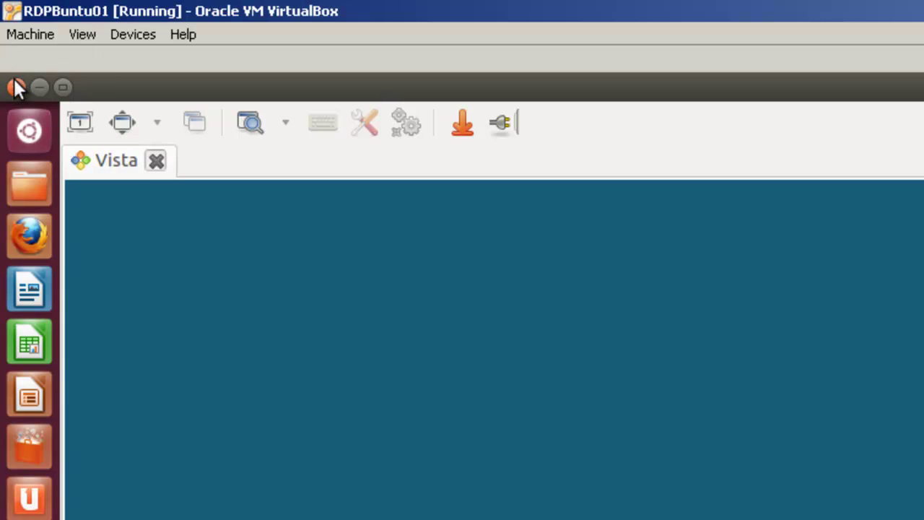
left_click(15, 87)
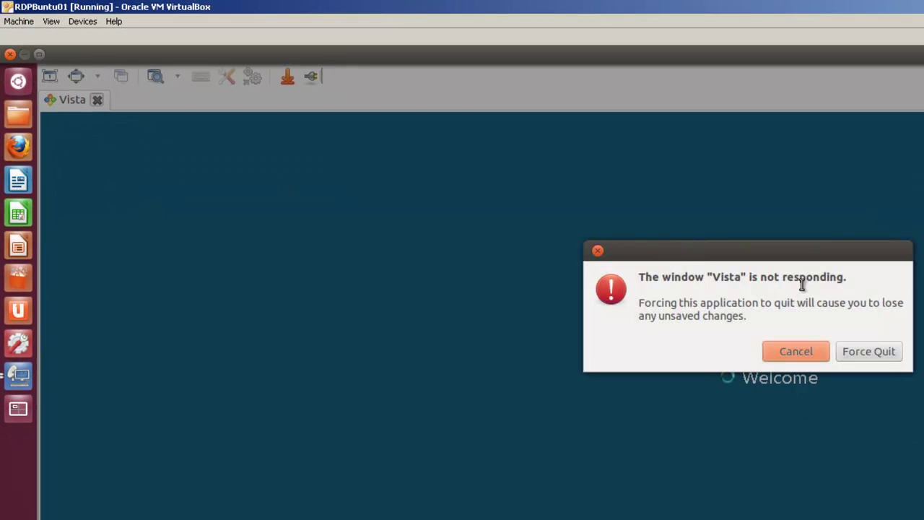
left_click(870, 352)
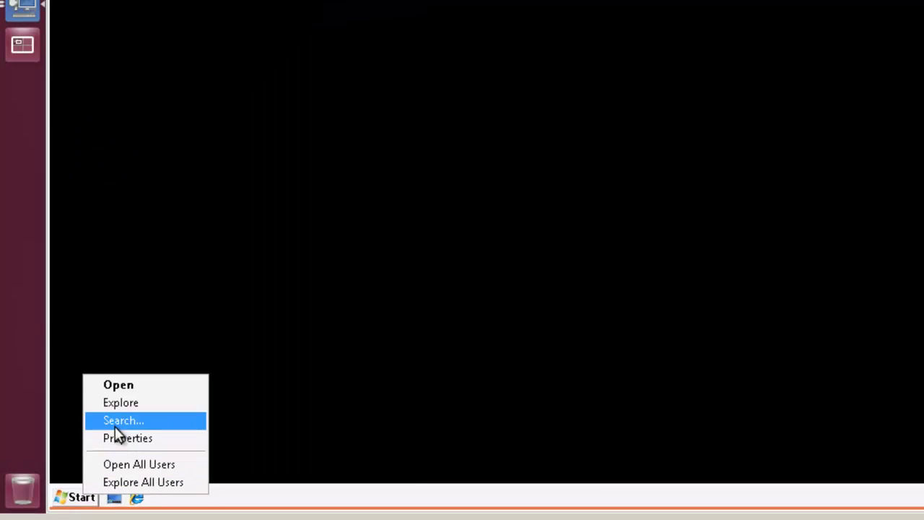
- In Vista Explorer, go to Pictures > Sample Pictures and open Winter Leaves in the viewer
left_click(121, 403)
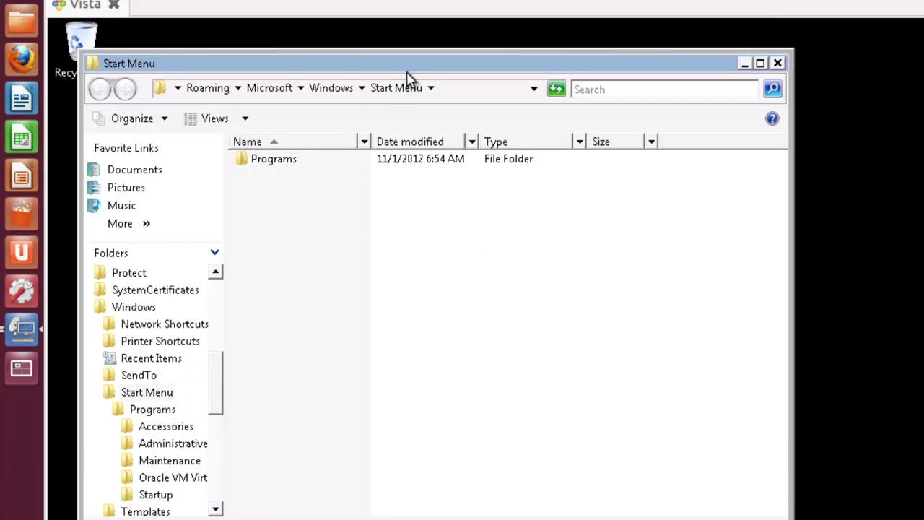
left_click_drag(447, 70, 566, 79)
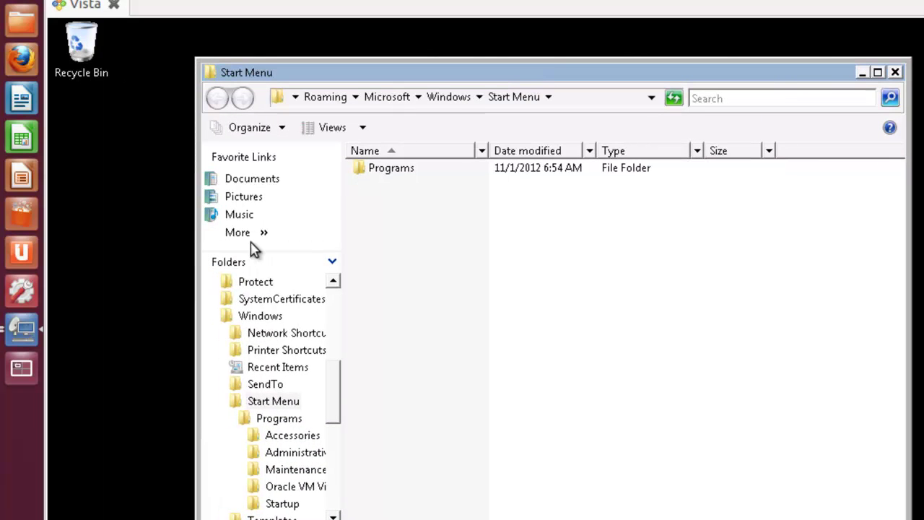
left_click(234, 200)
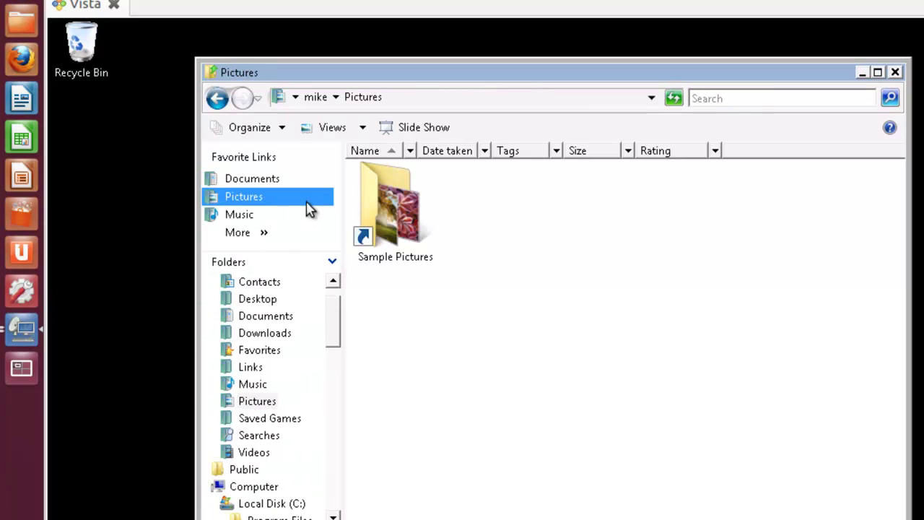
left_click(369, 214)
double_click(369, 212)
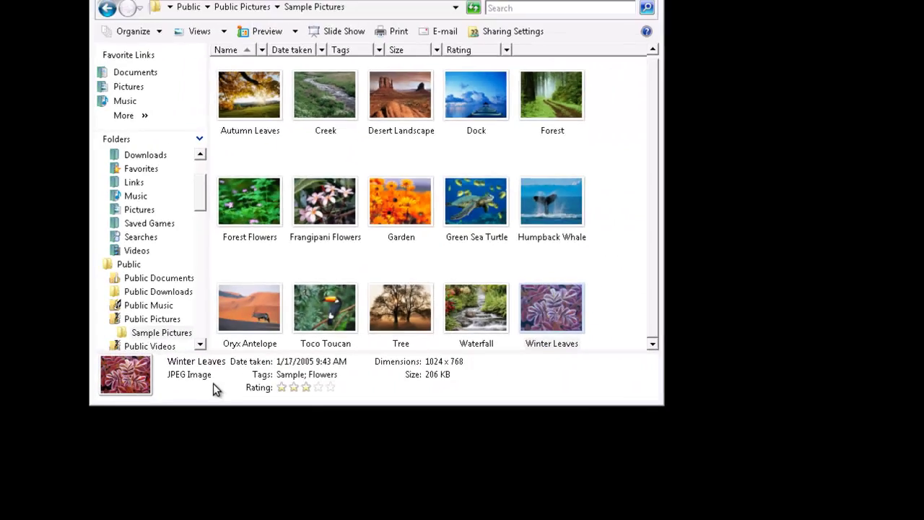
key("Return")
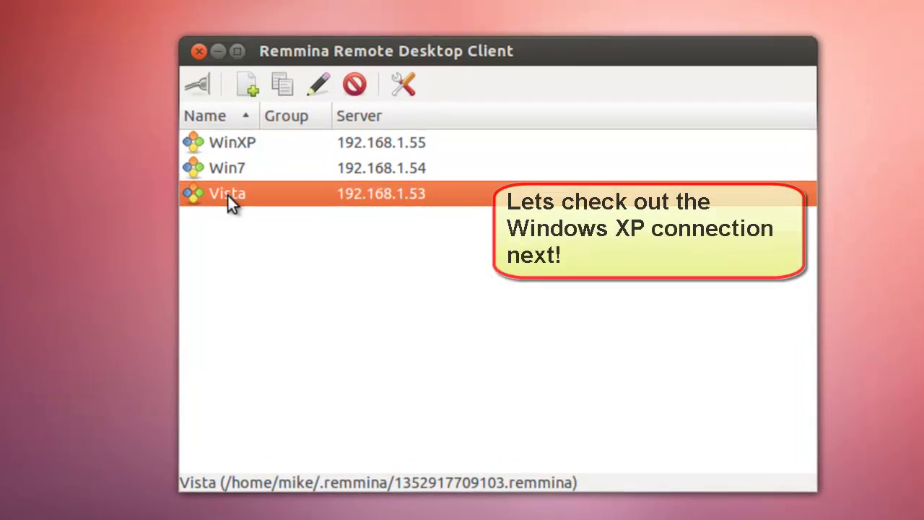
- Connect to the WinXP profile from its right-click menu
left_click(229, 144)
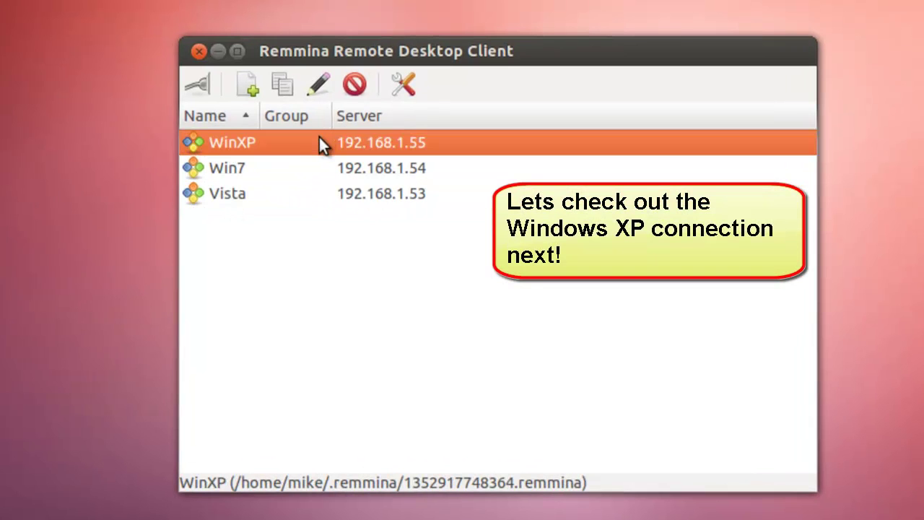
right_click(322, 141)
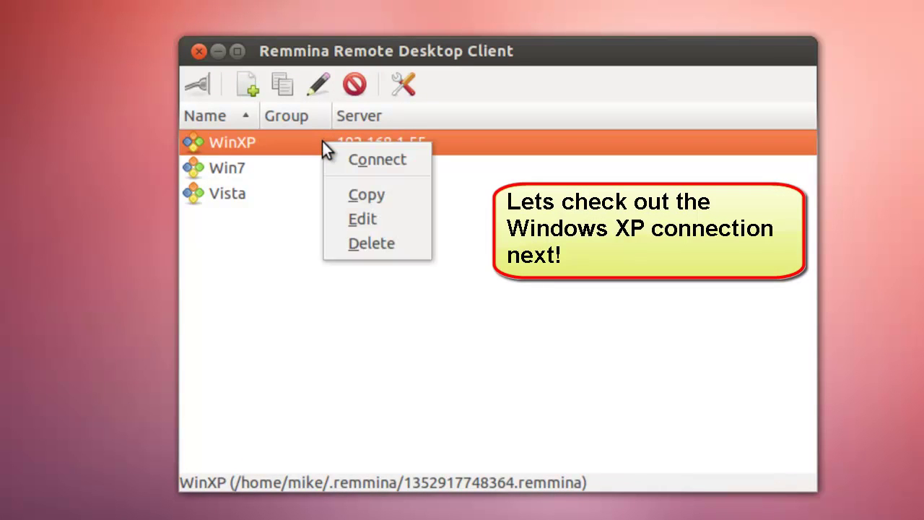
left_click(373, 158)
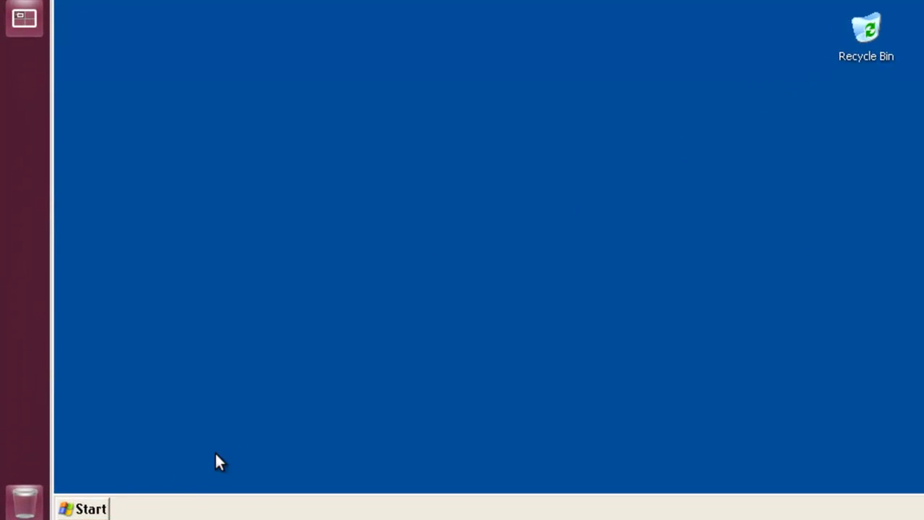
- Explore to My Documents > My Pictures > Sample Pictures and leave full-screen mode
left_click(101, 508)
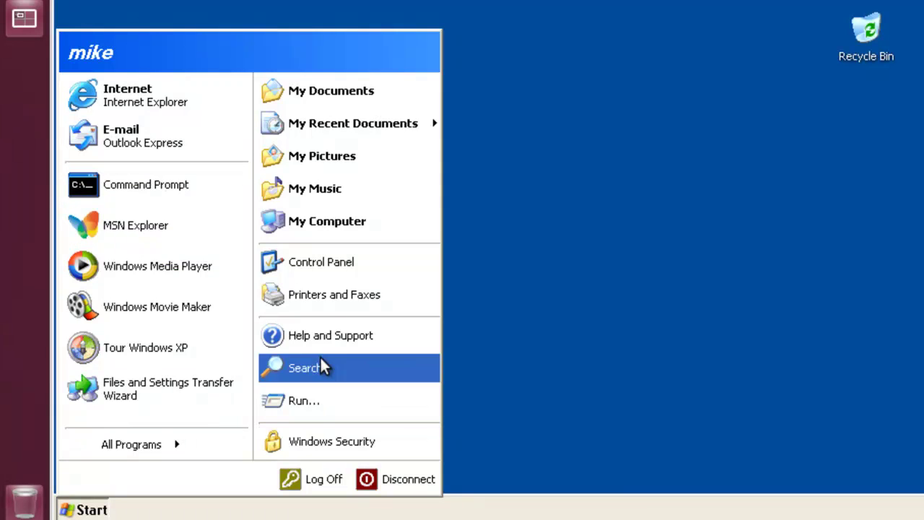
right_click(85, 510)
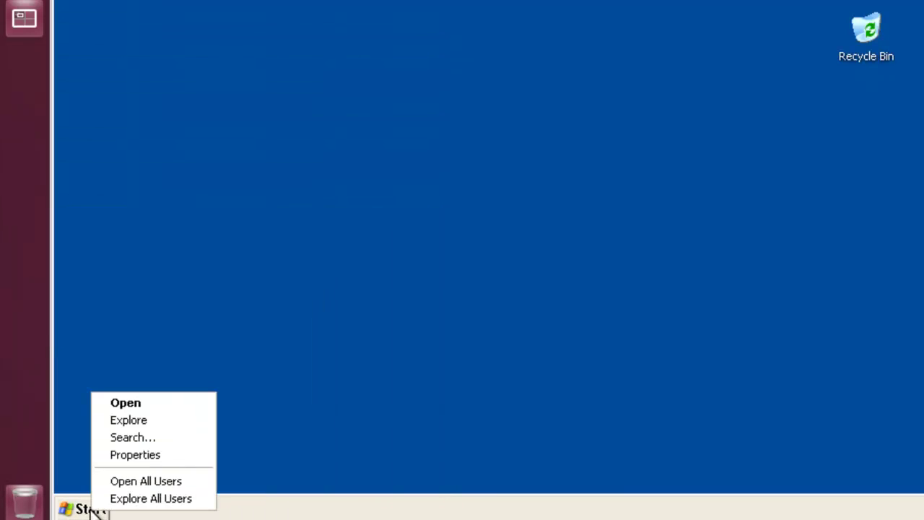
left_click(123, 476)
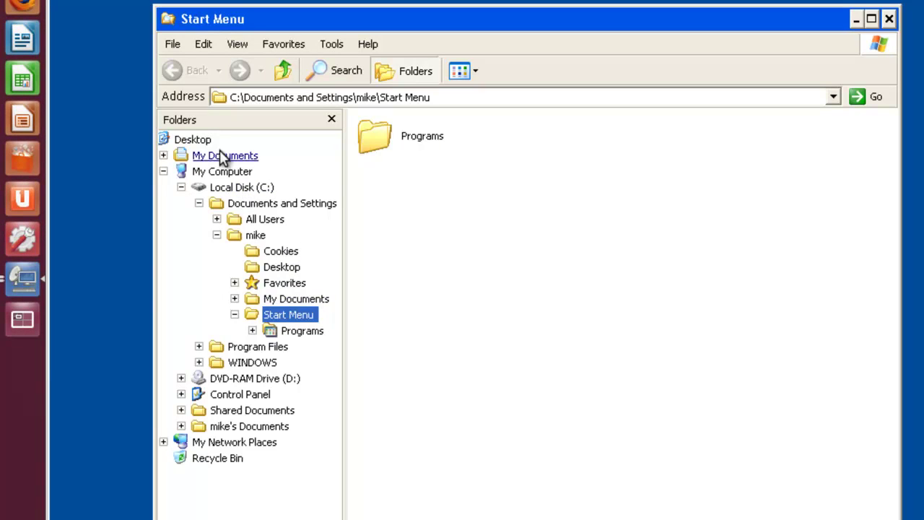
left_click(164, 155)
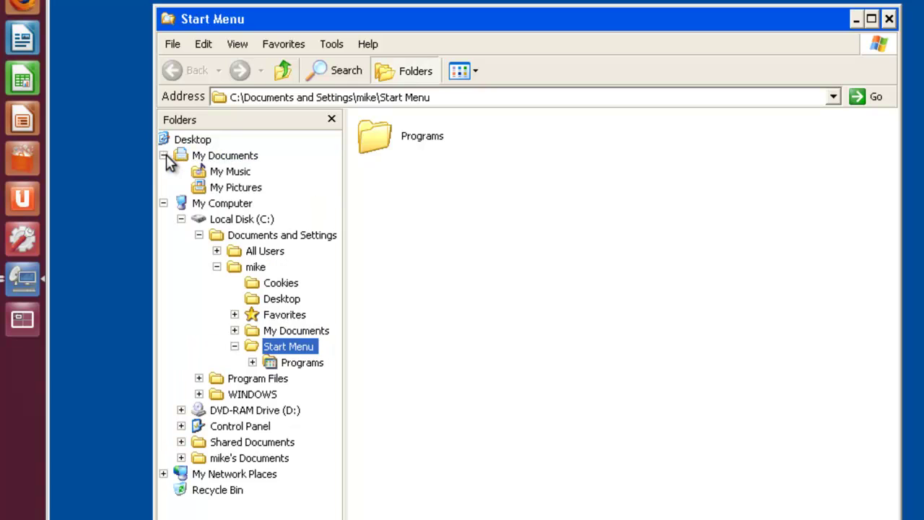
left_click(229, 186)
double_click(416, 180)
key("ctrl+alt+Return")
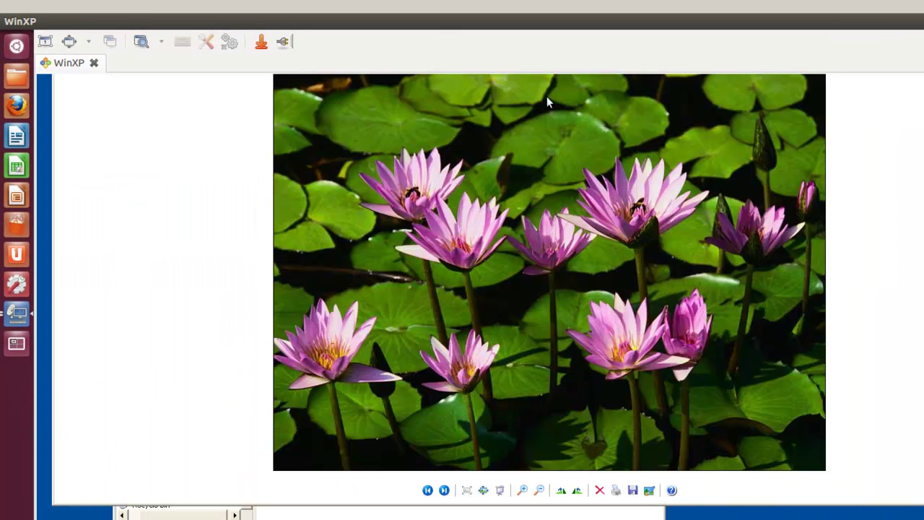